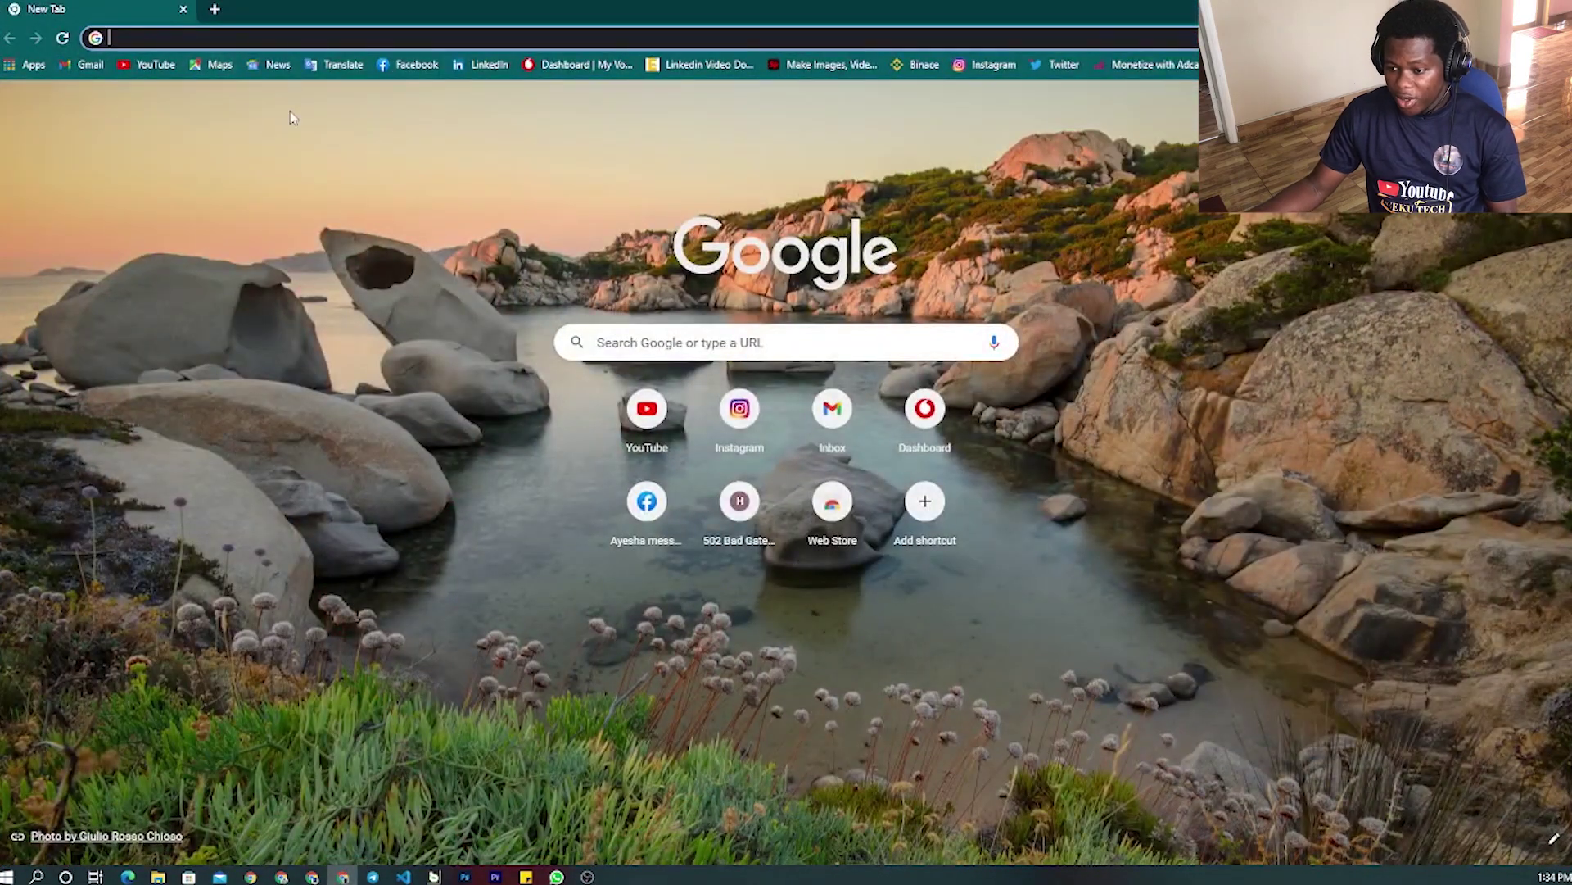
Search Google Chrome for '3utools download'.
click(588, 877)
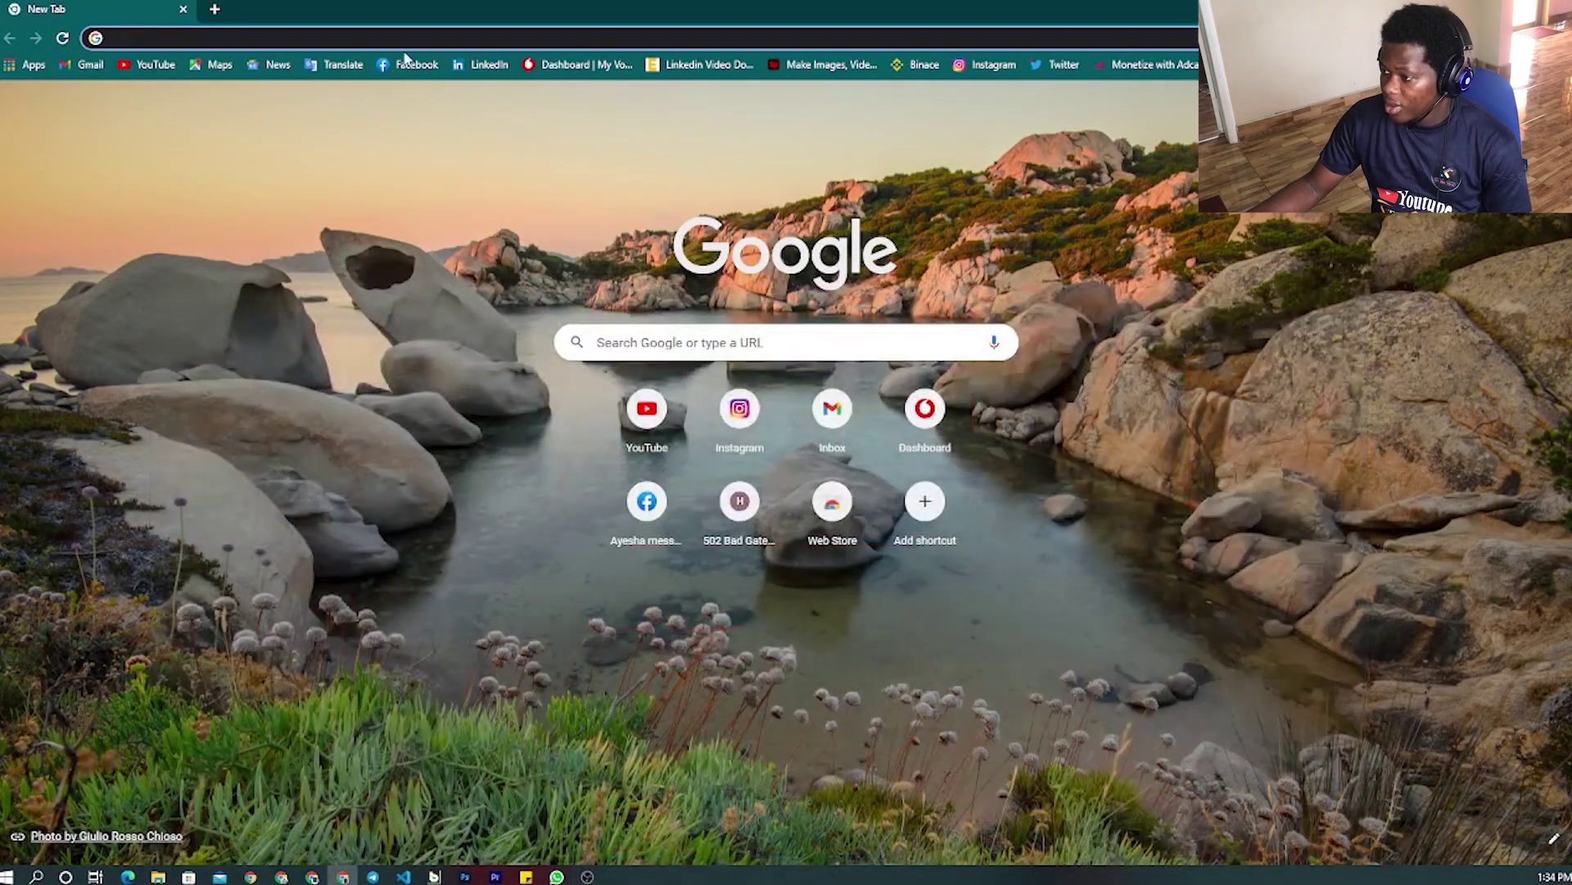
click(405, 36)
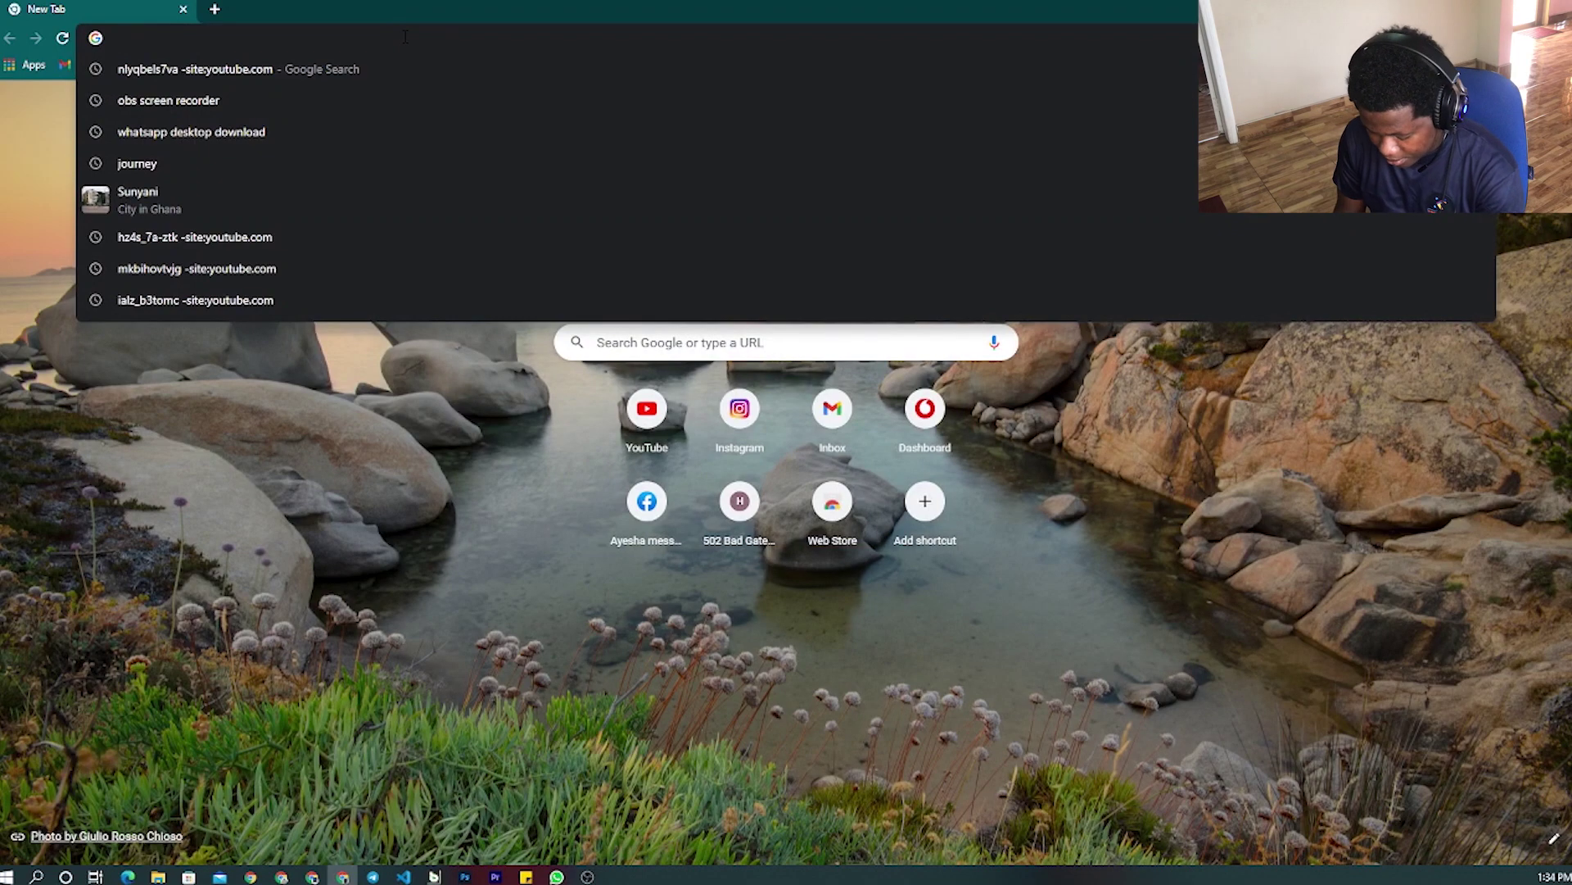
text(3utoo)
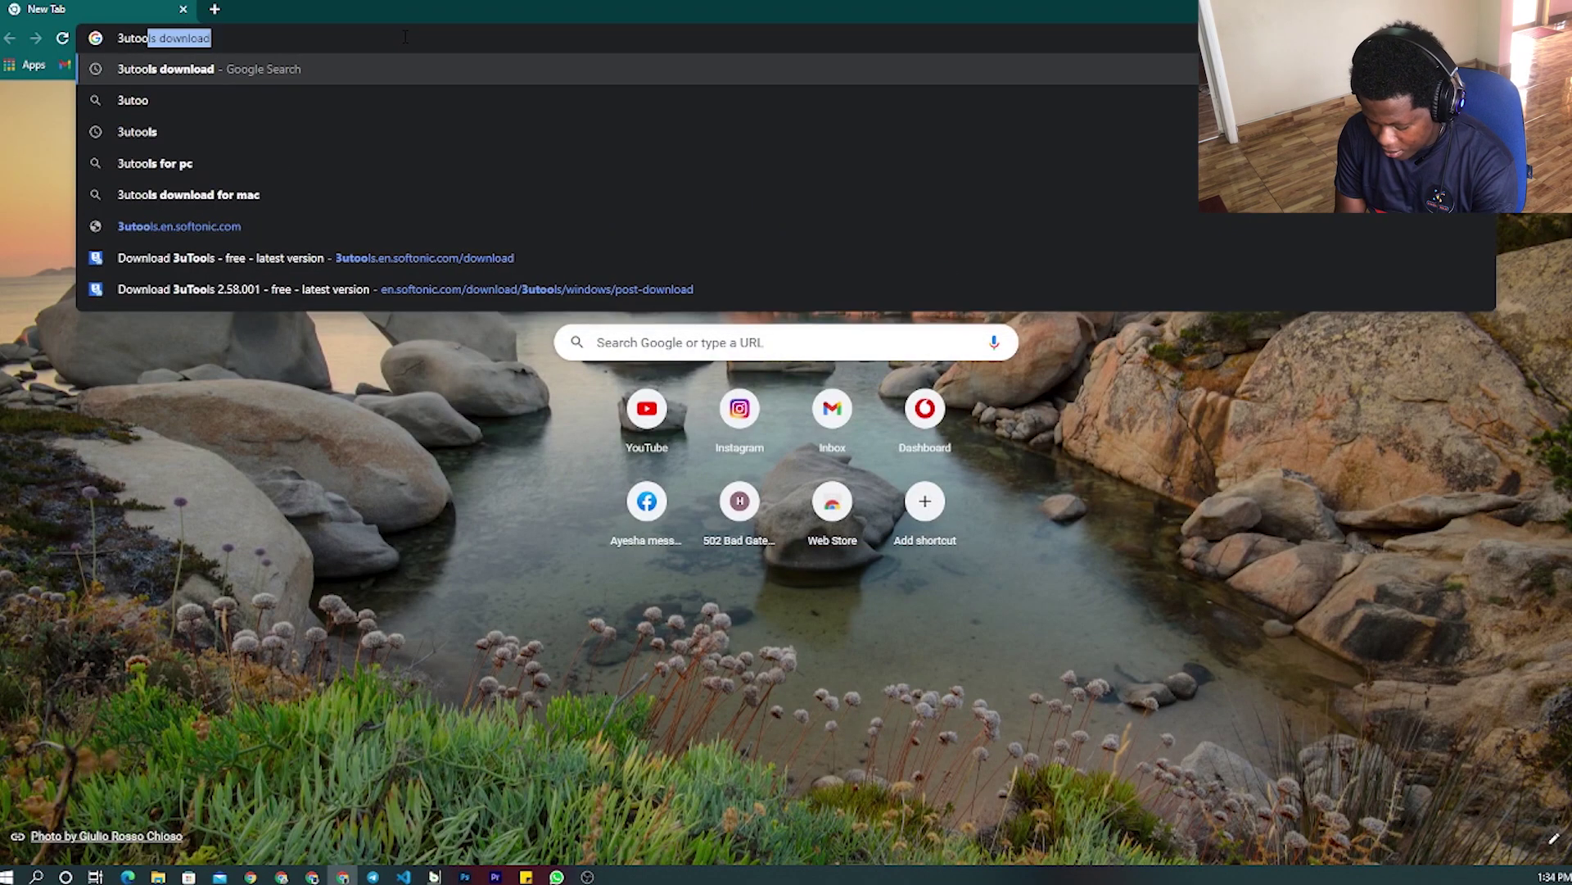
click(308, 63)
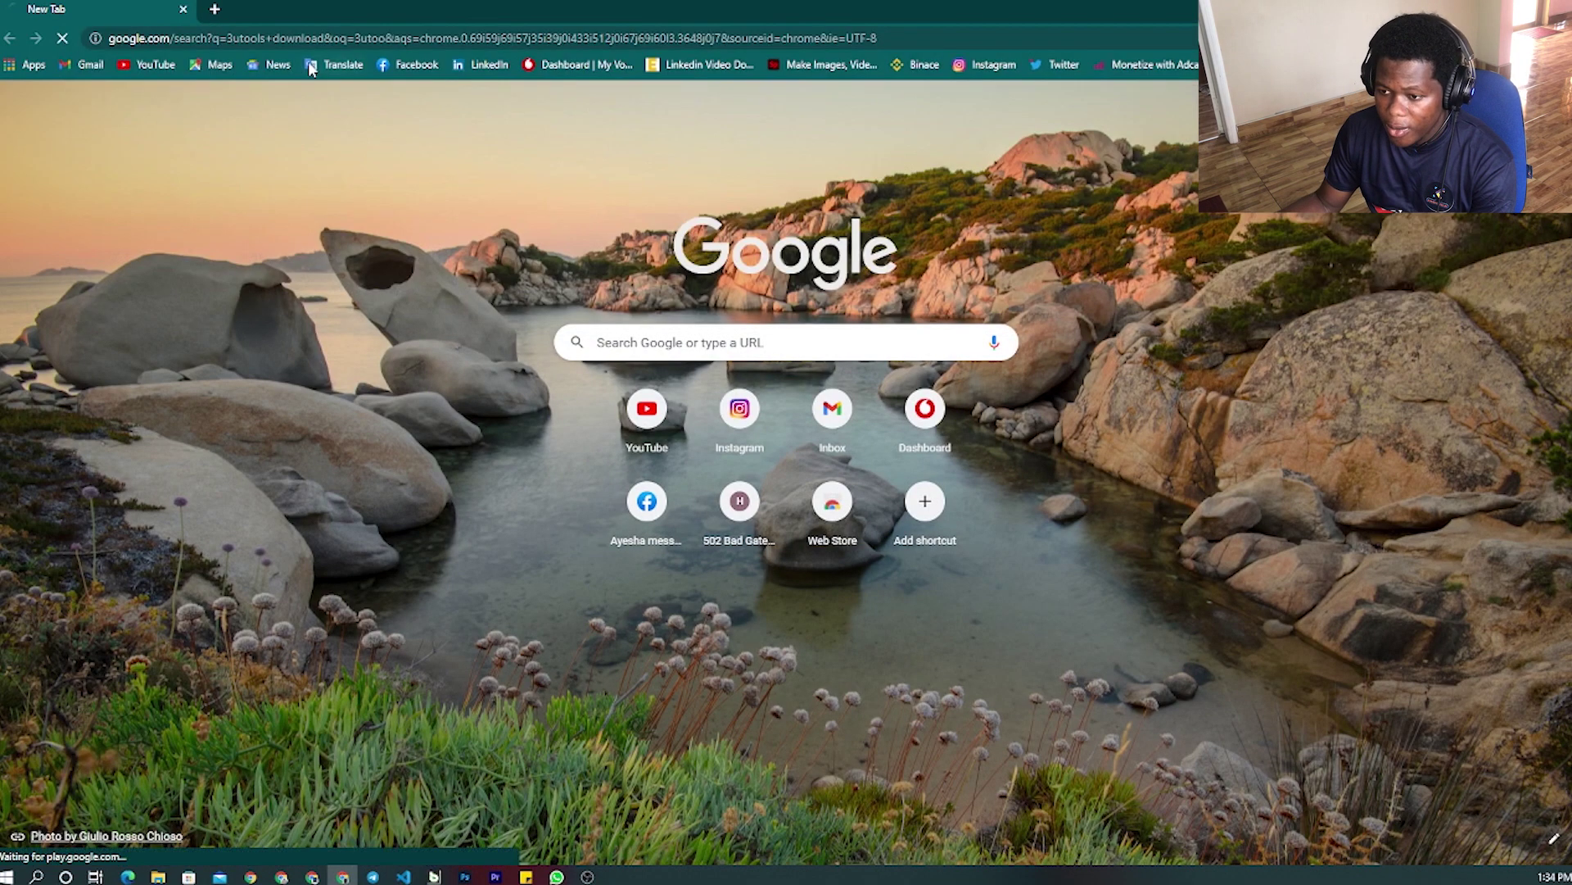
Download the 3uTools installer from its Softonic page via Free Download.
click(239, 263)
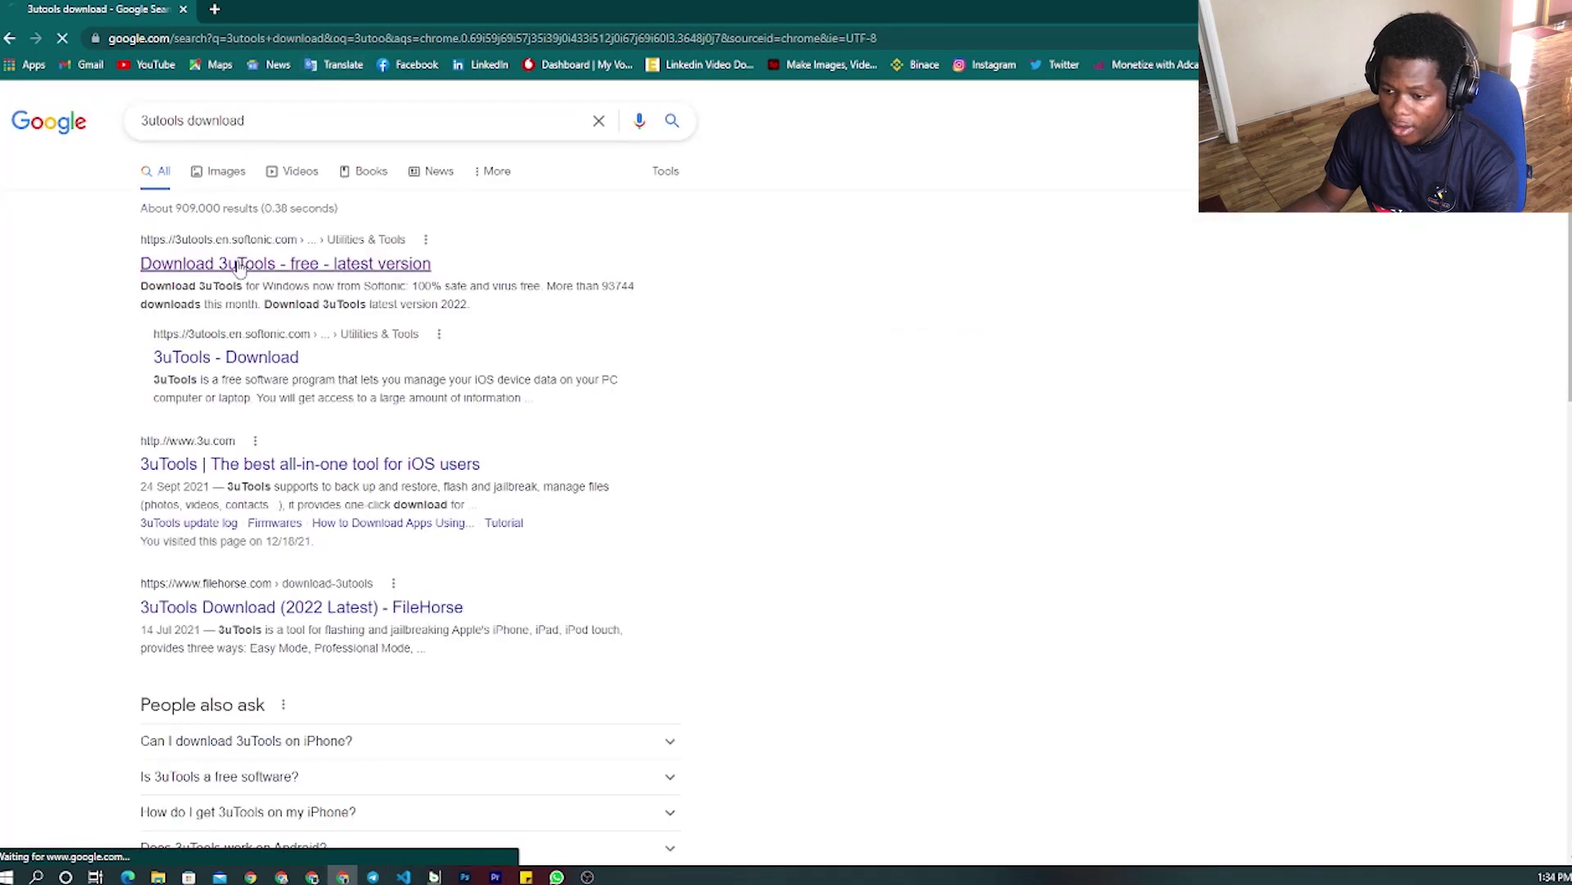
scroll(351, 352, down, 1)
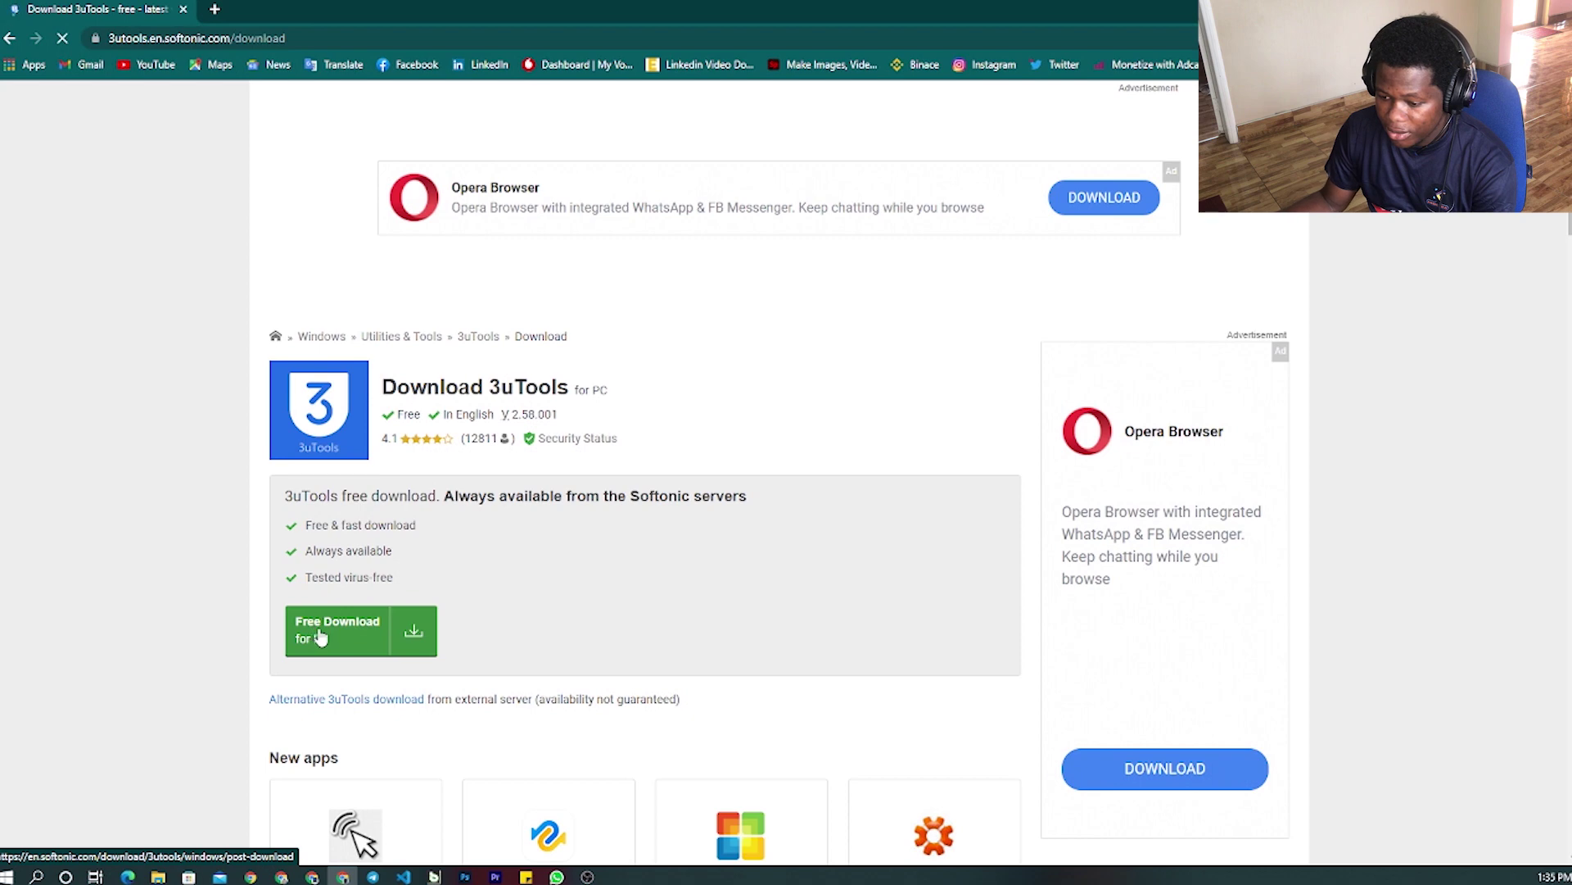
click(320, 638)
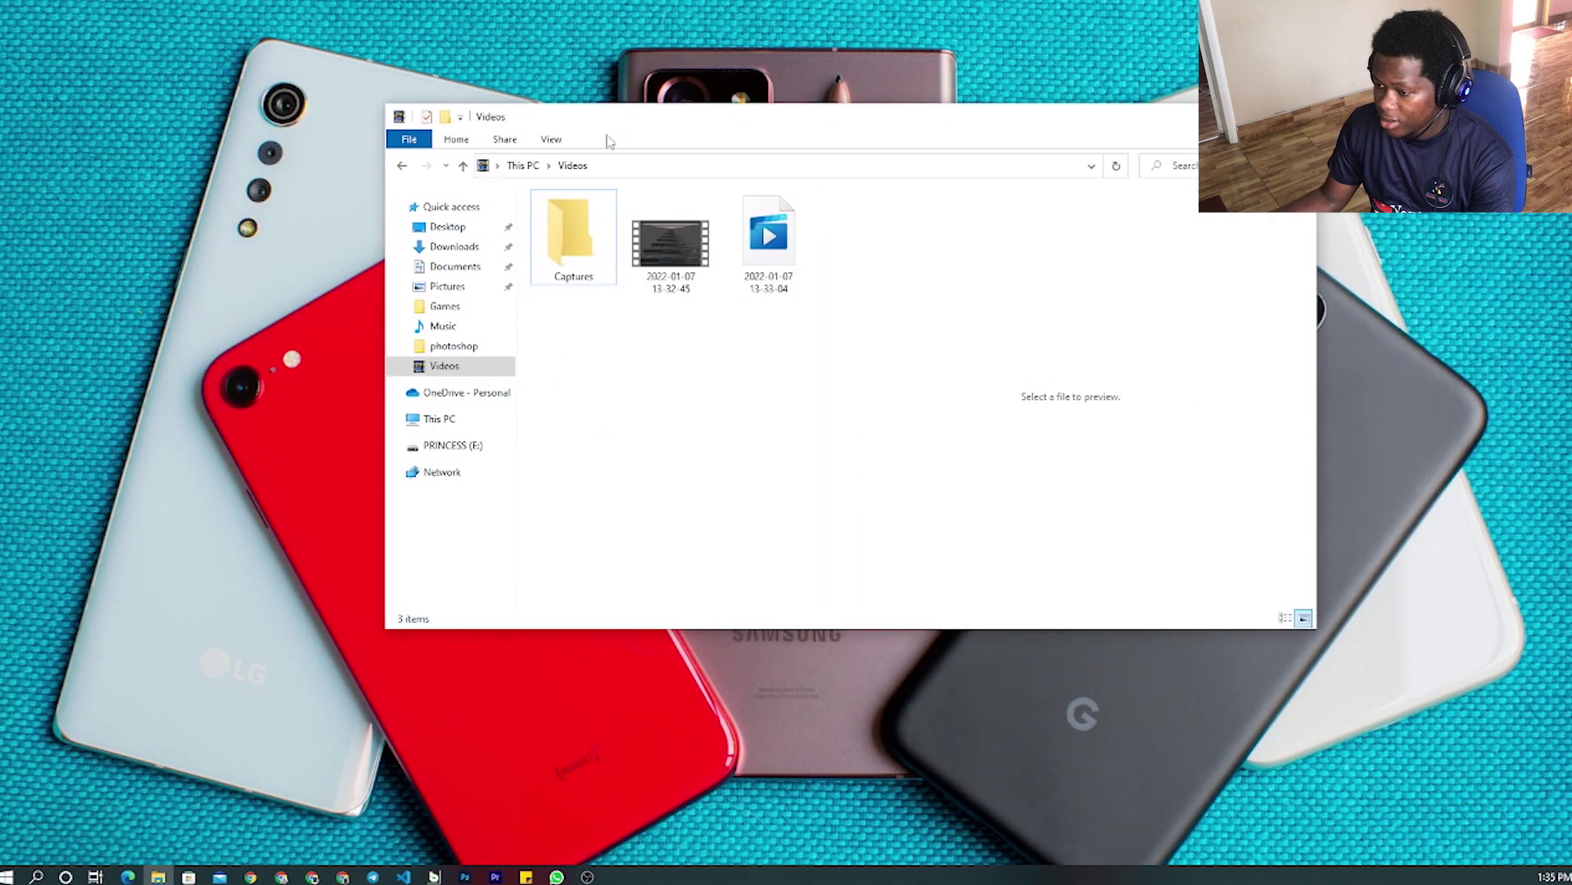
Run 3uTools_v2.58.001_Setup (1) from the Downloads folder.
click(455, 247)
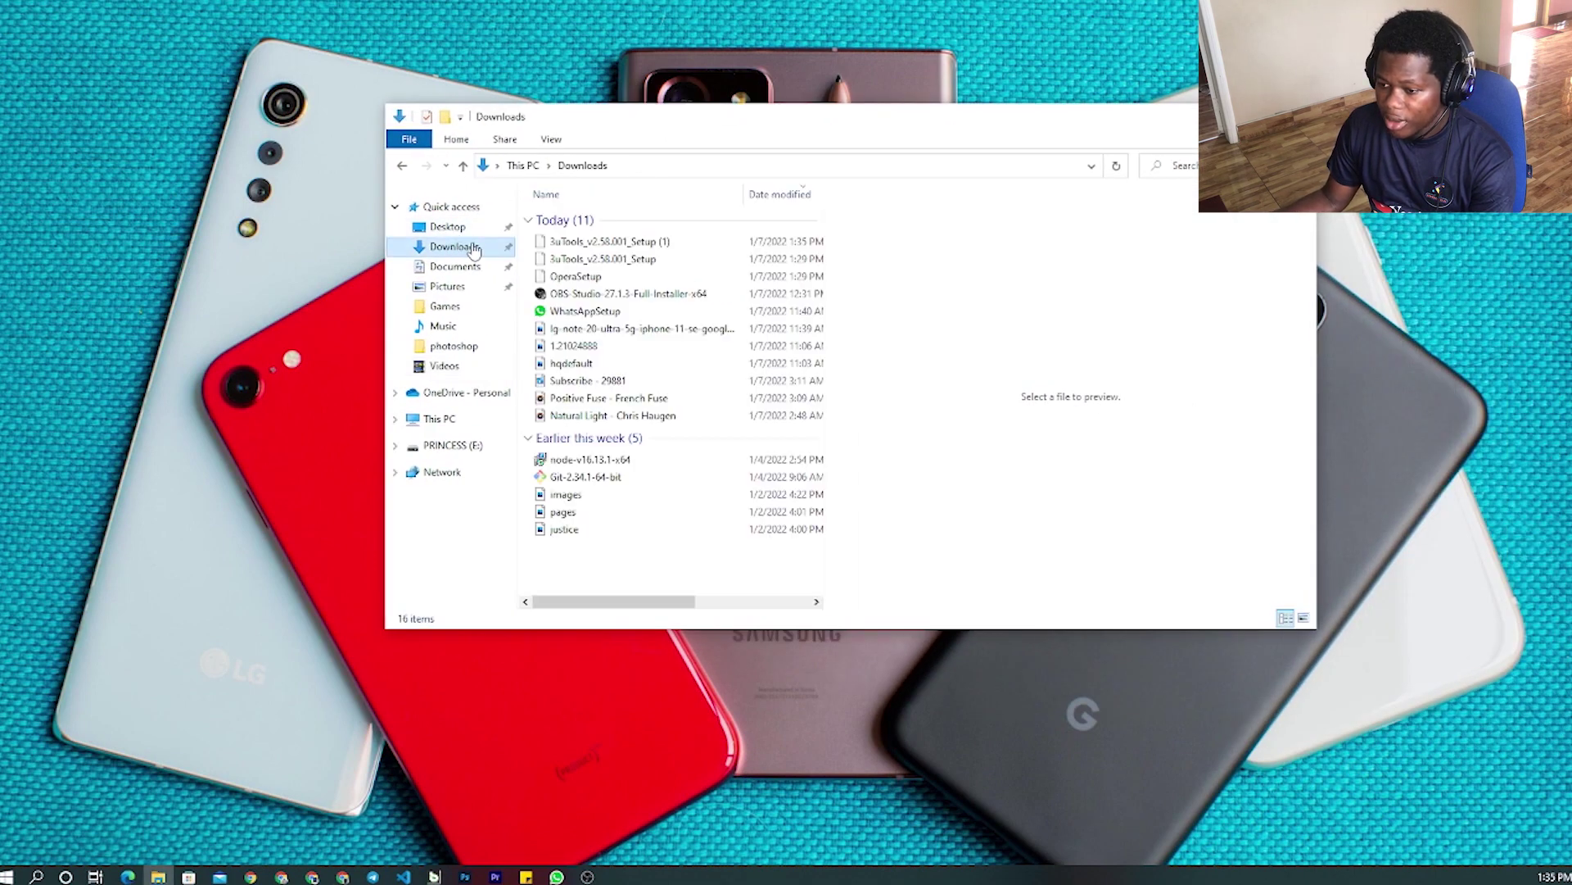
click(562, 244)
double_click(562, 245)
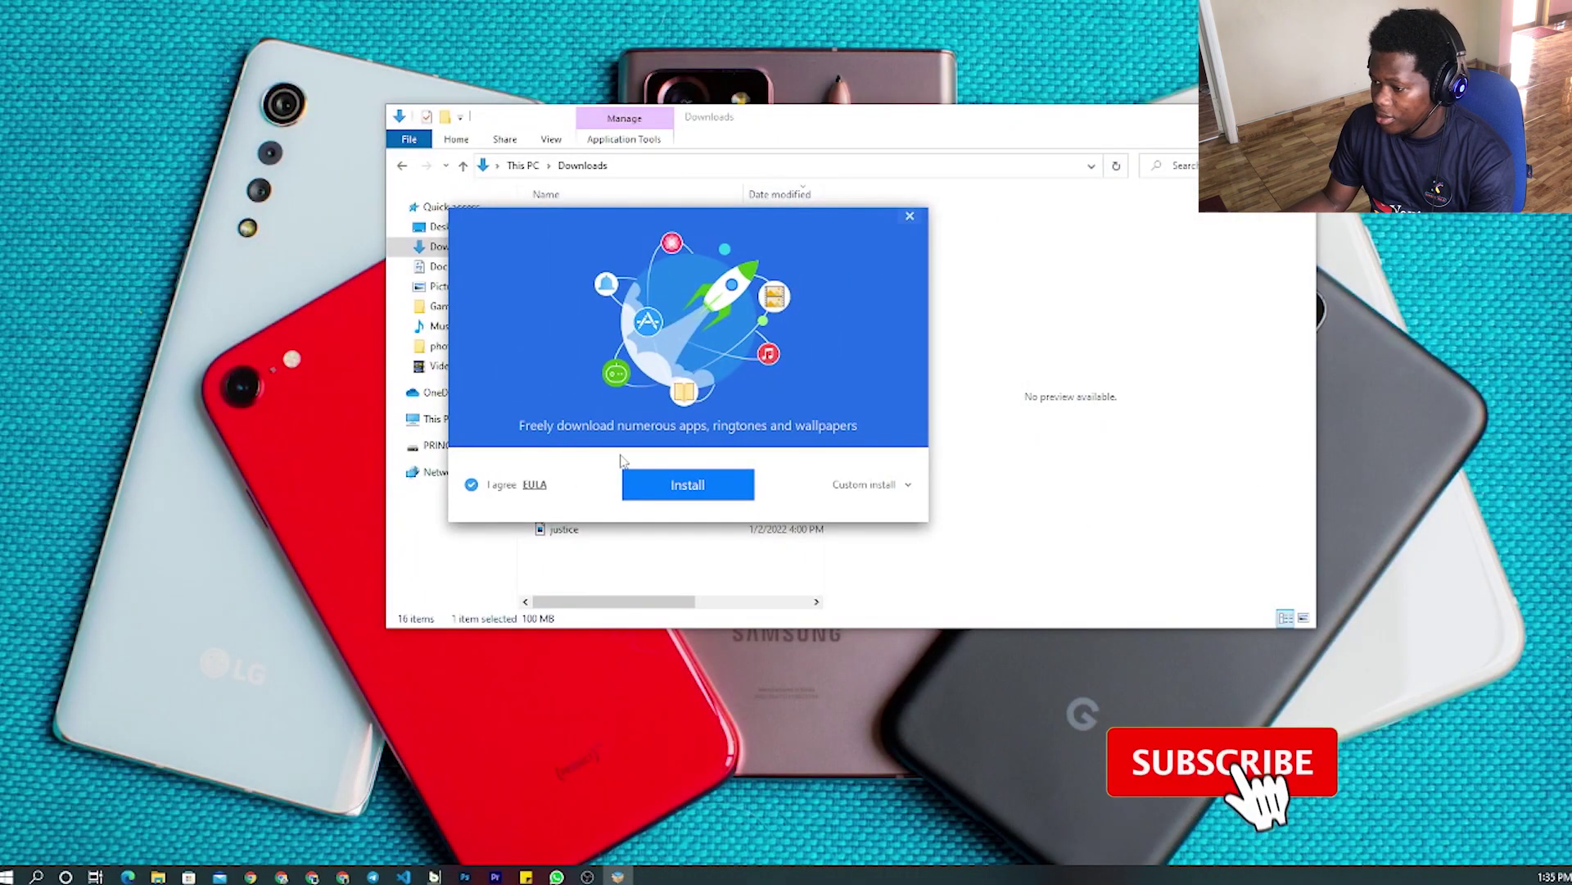
Install 3uTools and launch it once installation succeeds.
click(682, 482)
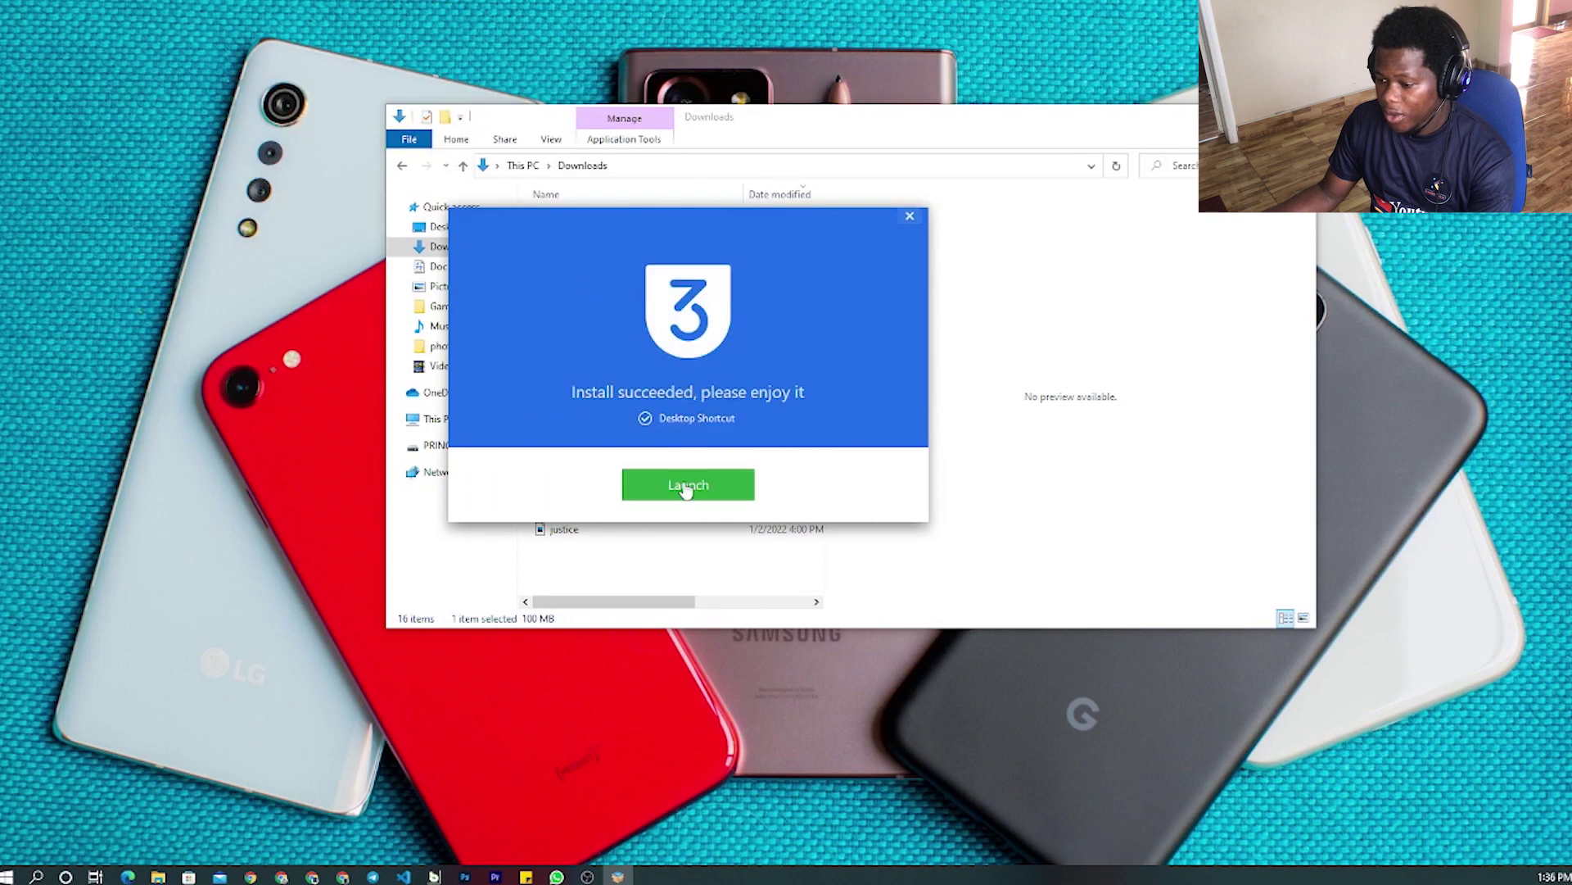
click(687, 487)
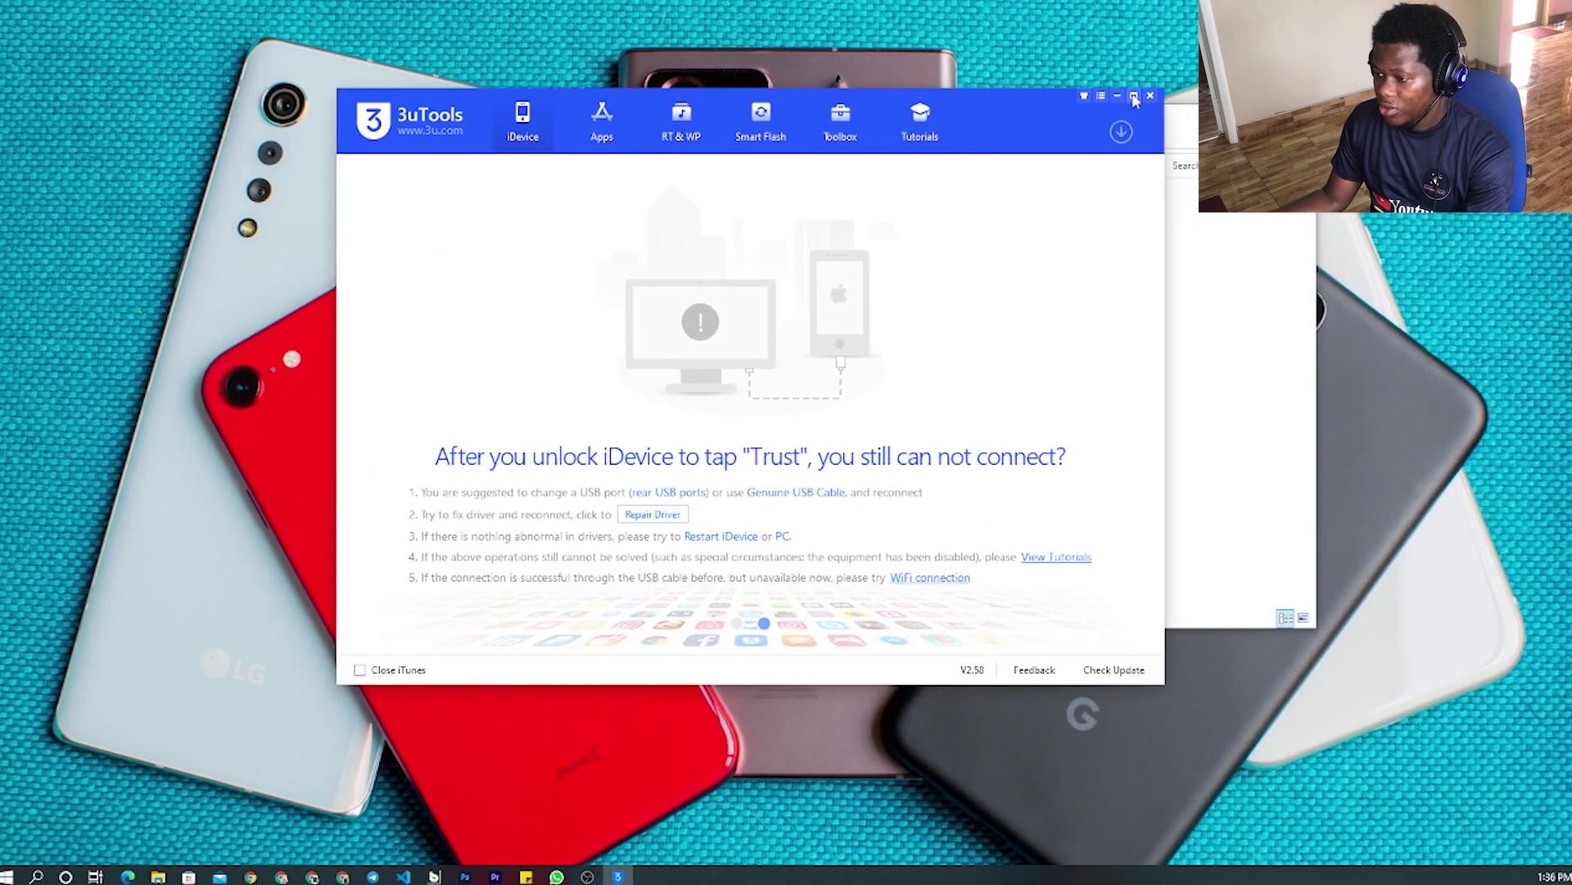
Maximize the 3uTools window to full screen.
click(1134, 96)
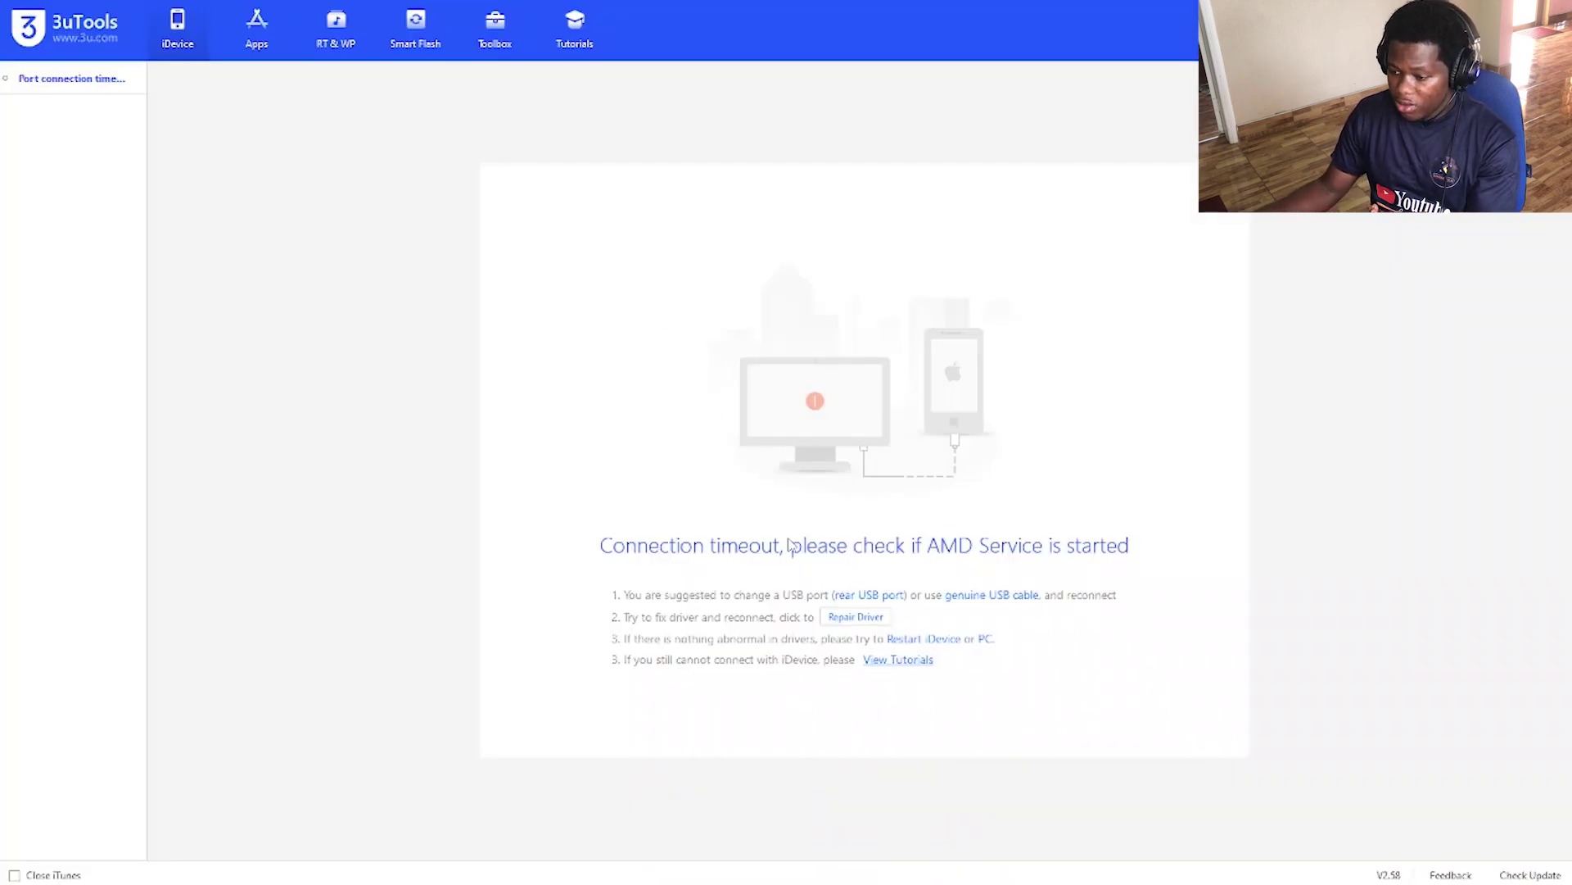
Repair all five abnormal driver items via Repair Driver and confirm the completion summary.
click(846, 623)
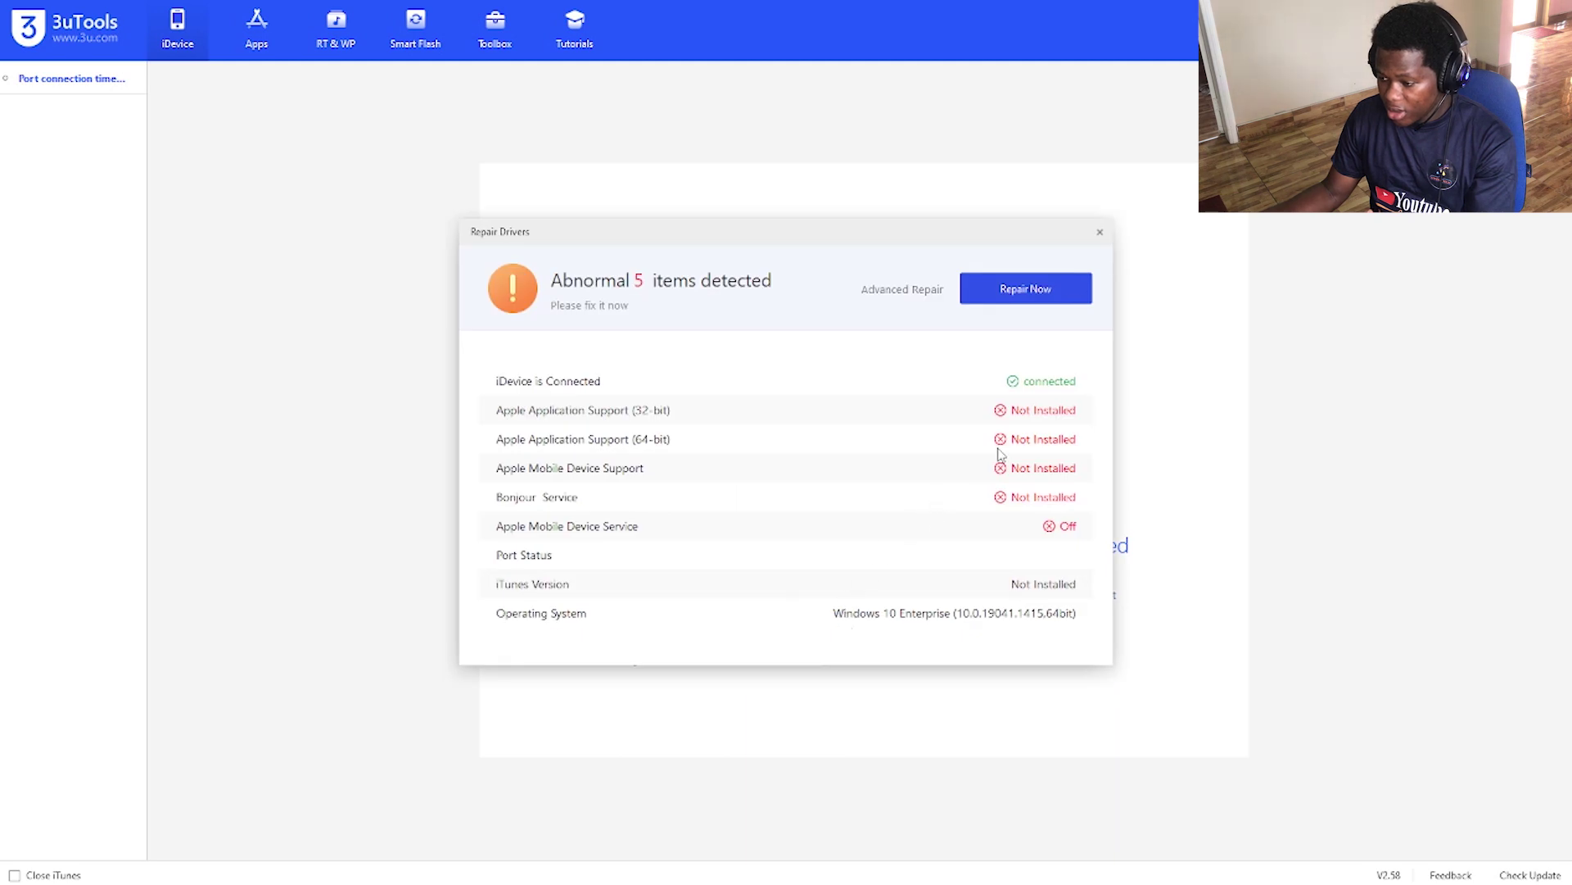
click(1014, 302)
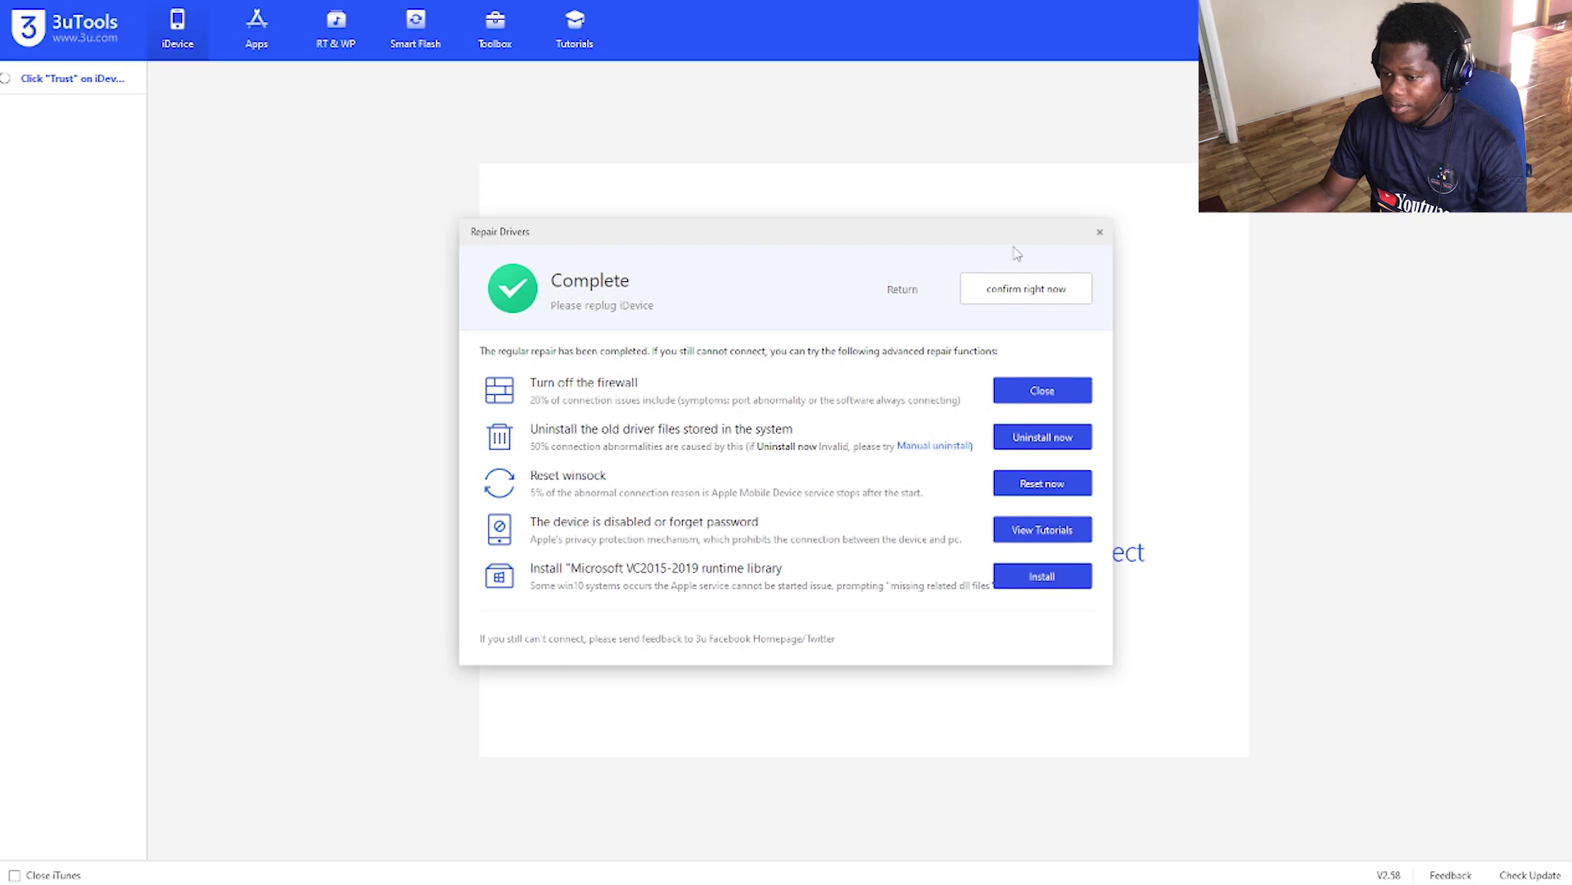
click(1099, 234)
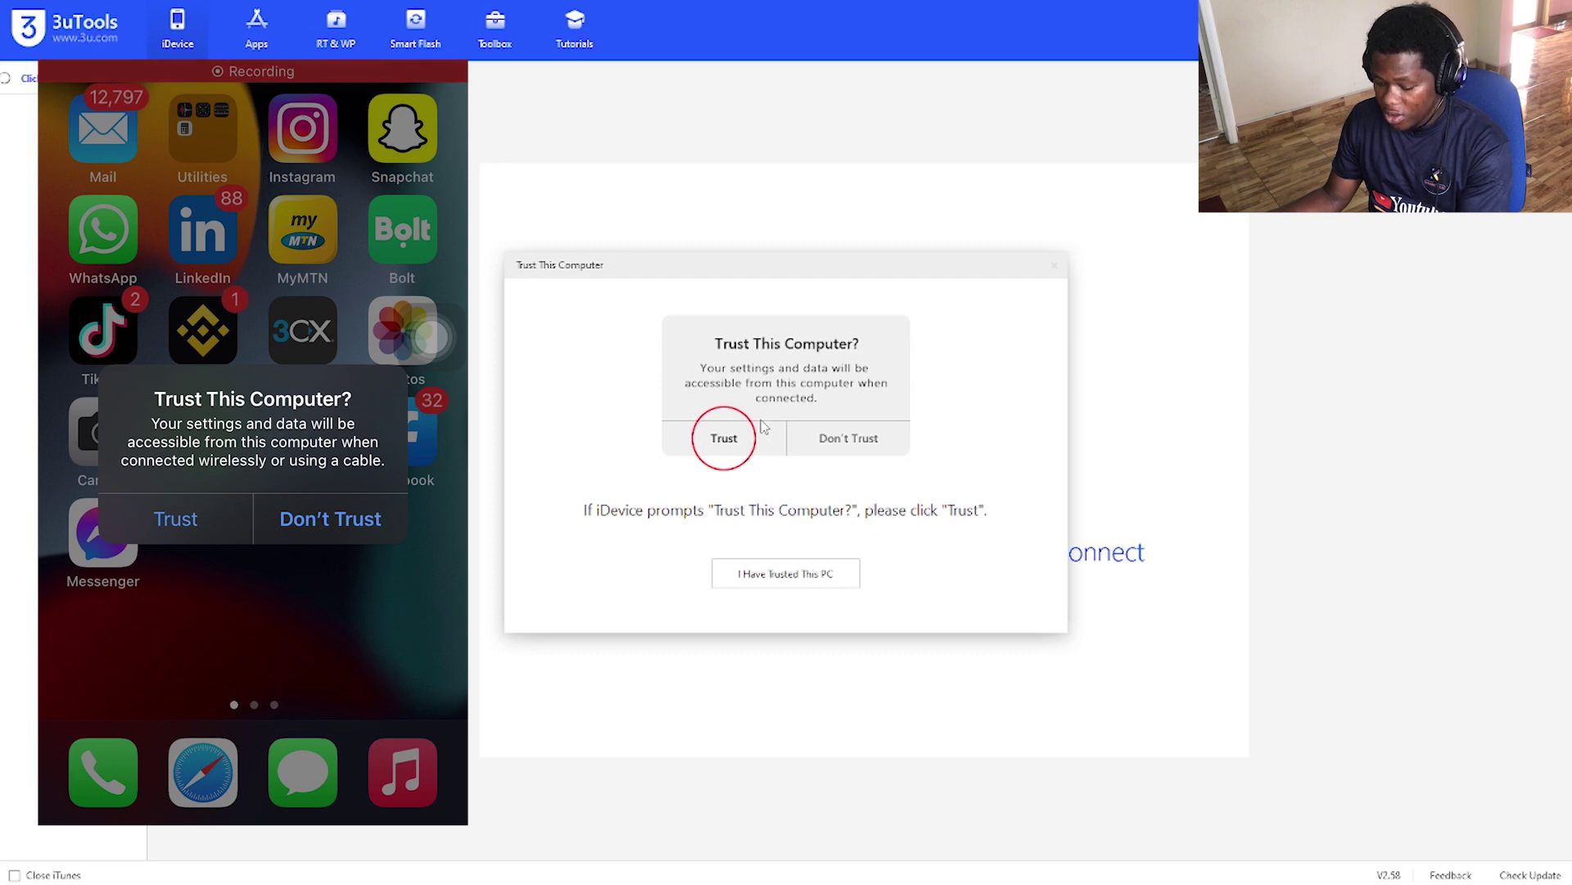
Confirm 'I Have Trusted This PC' and dismiss the Connection Reminder with OK.
click(770, 575)
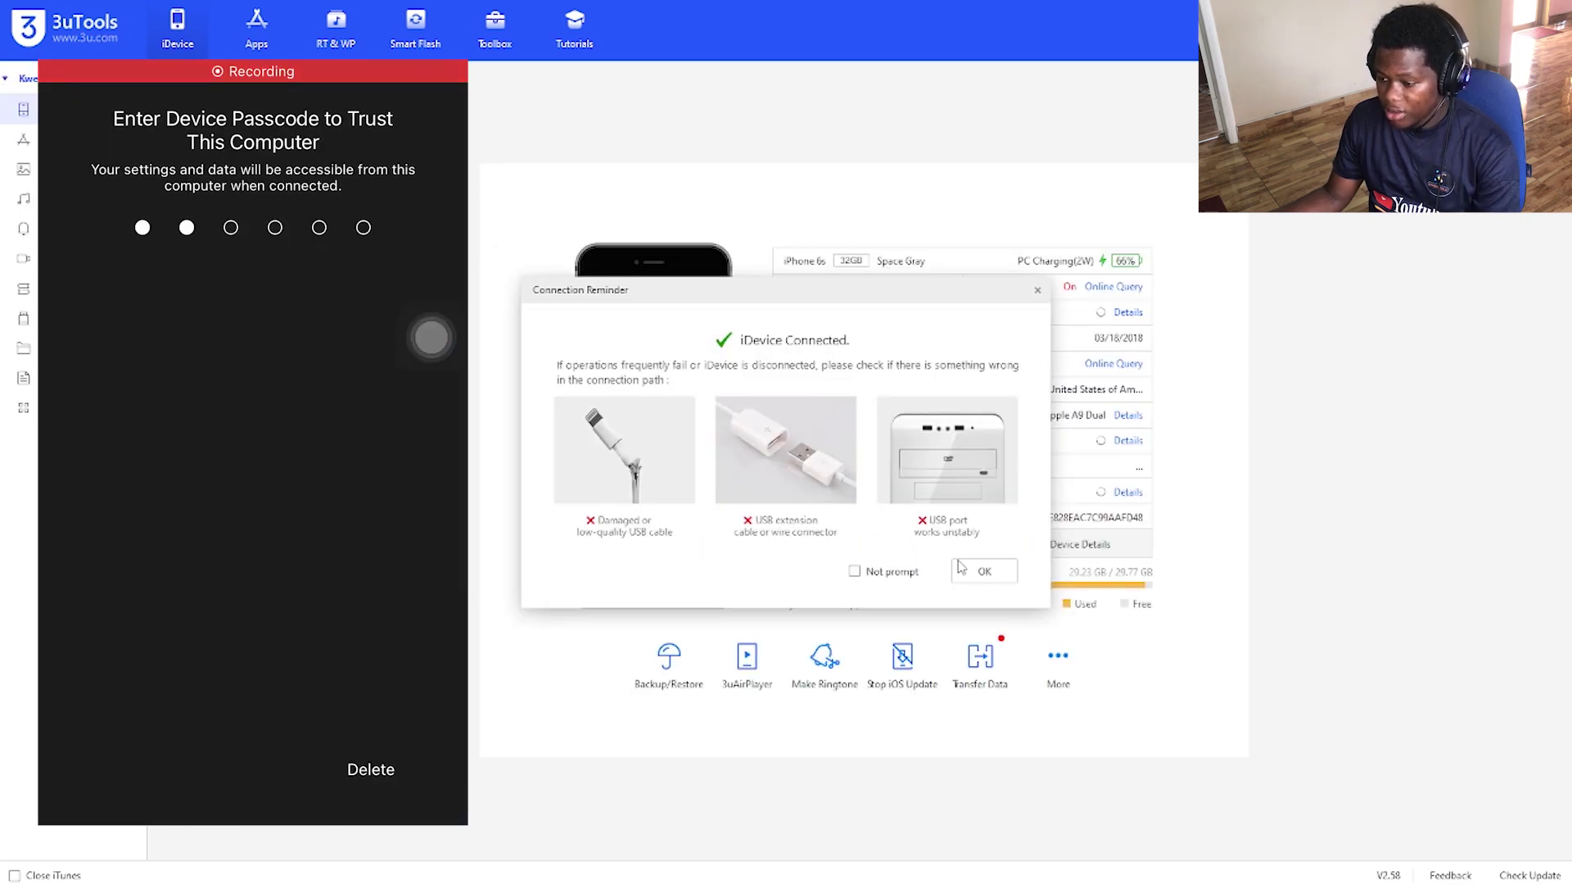
click(968, 573)
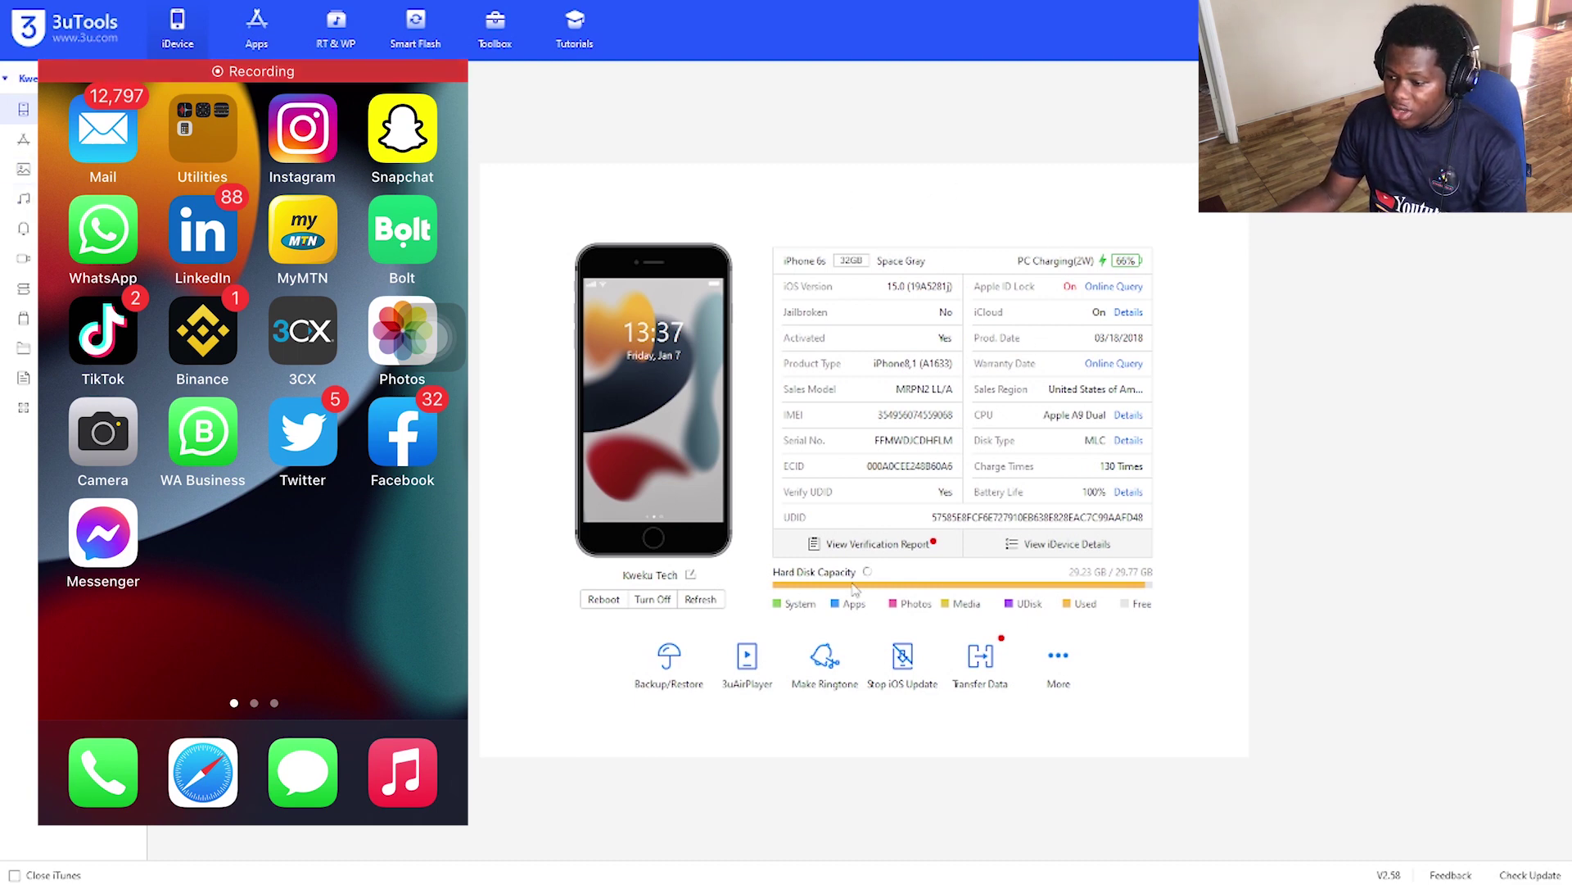
Close the ringtone maker and restore the 3uTools window from full screen.
click(825, 674)
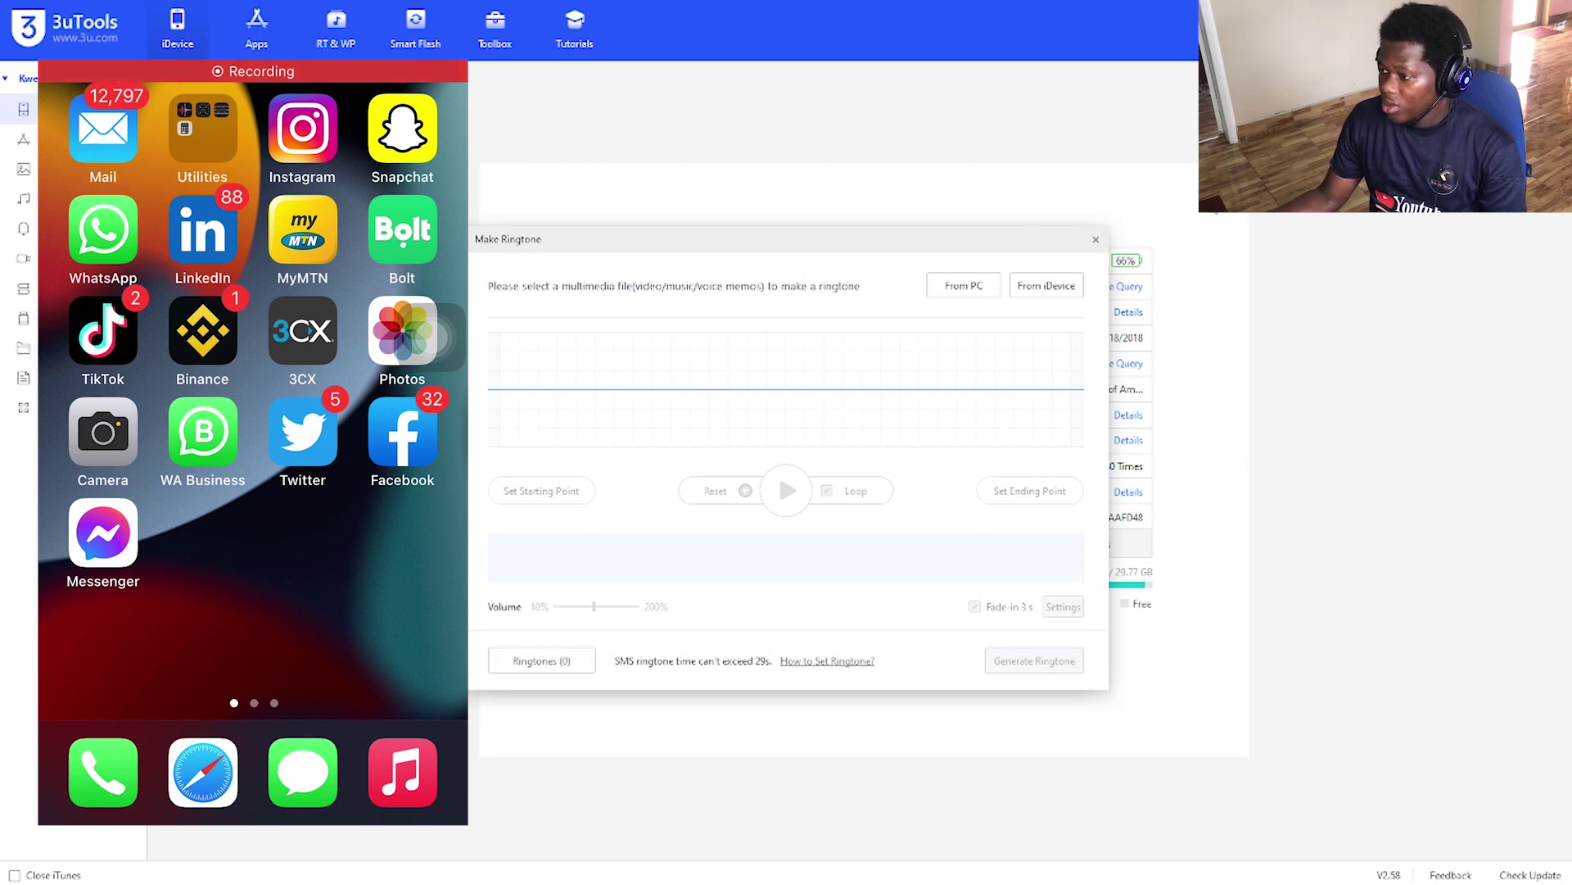
click(1096, 240)
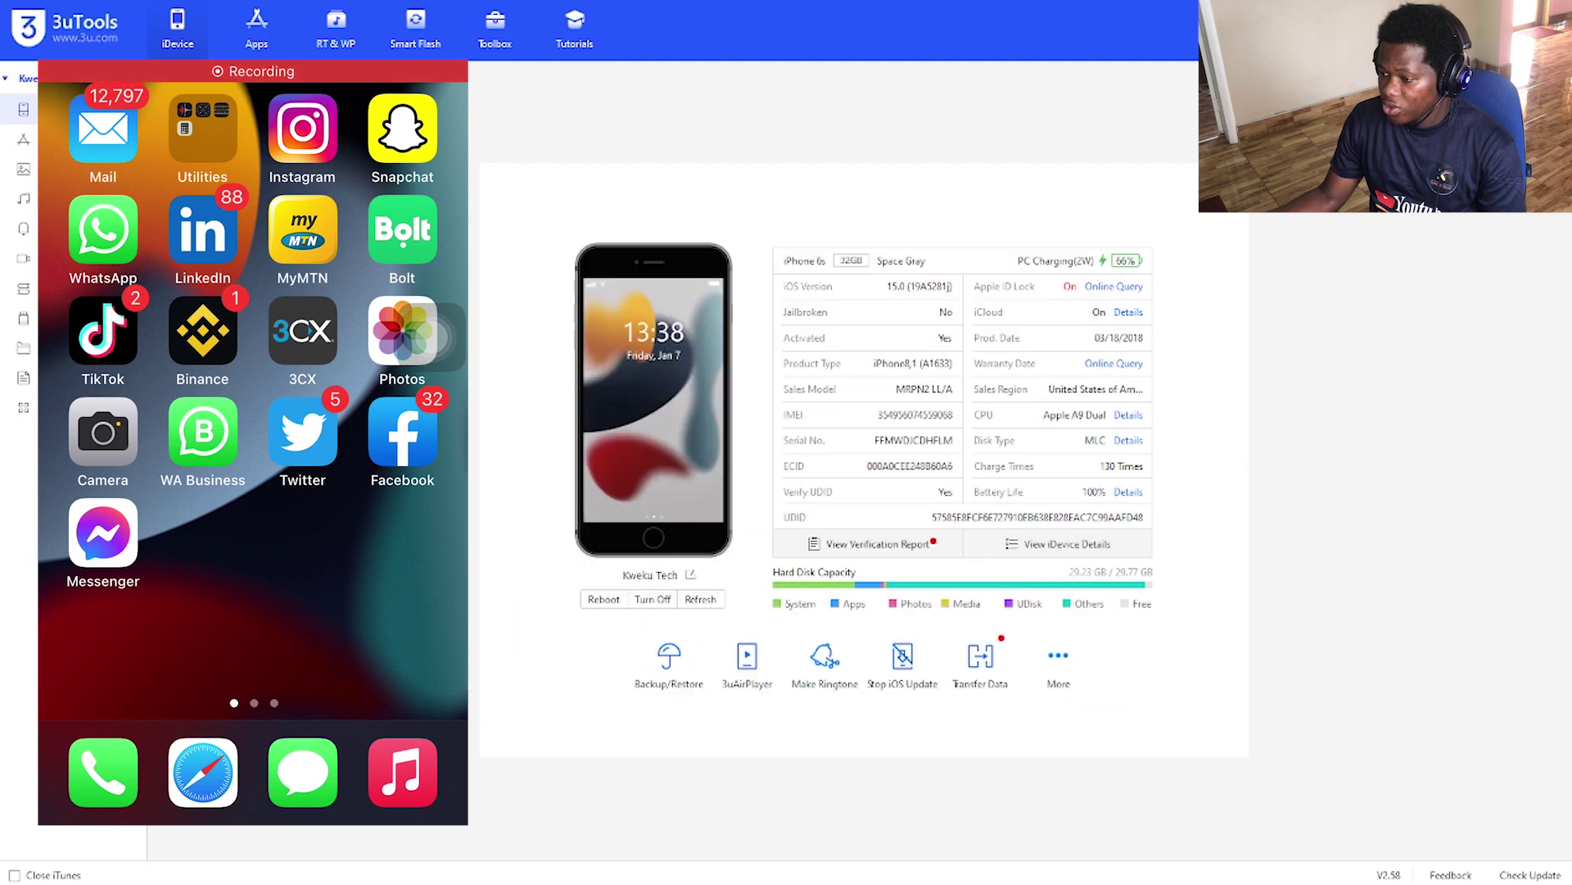
key(super+Down)
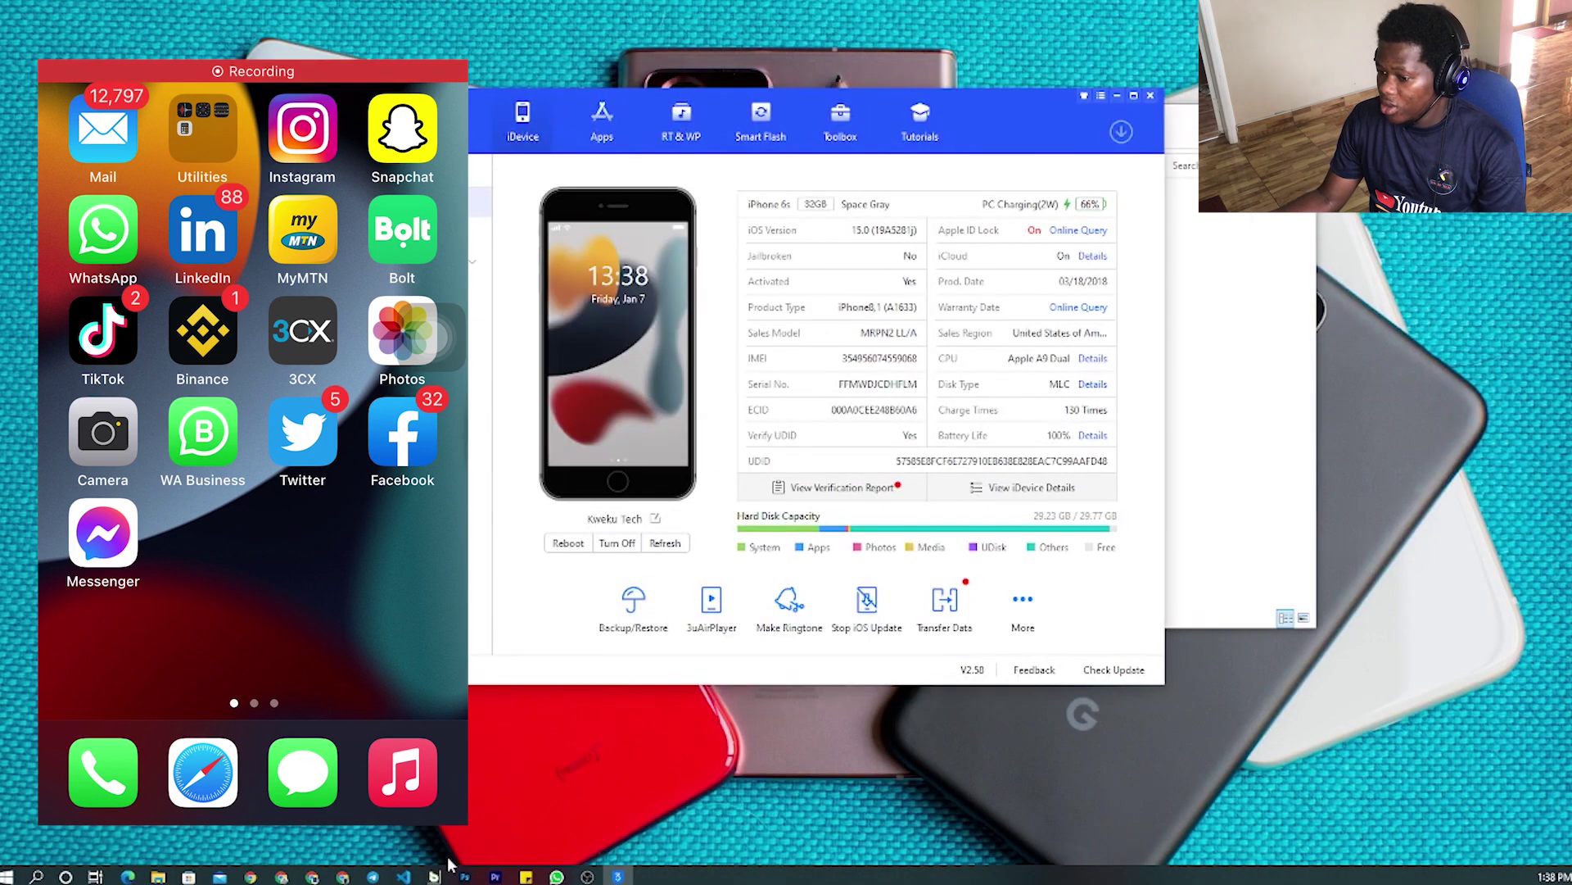
Drag Positive Fuse - French Fuse.mp3 from Downloads into the reopened ringtone maker.
click(788, 616)
click(158, 876)
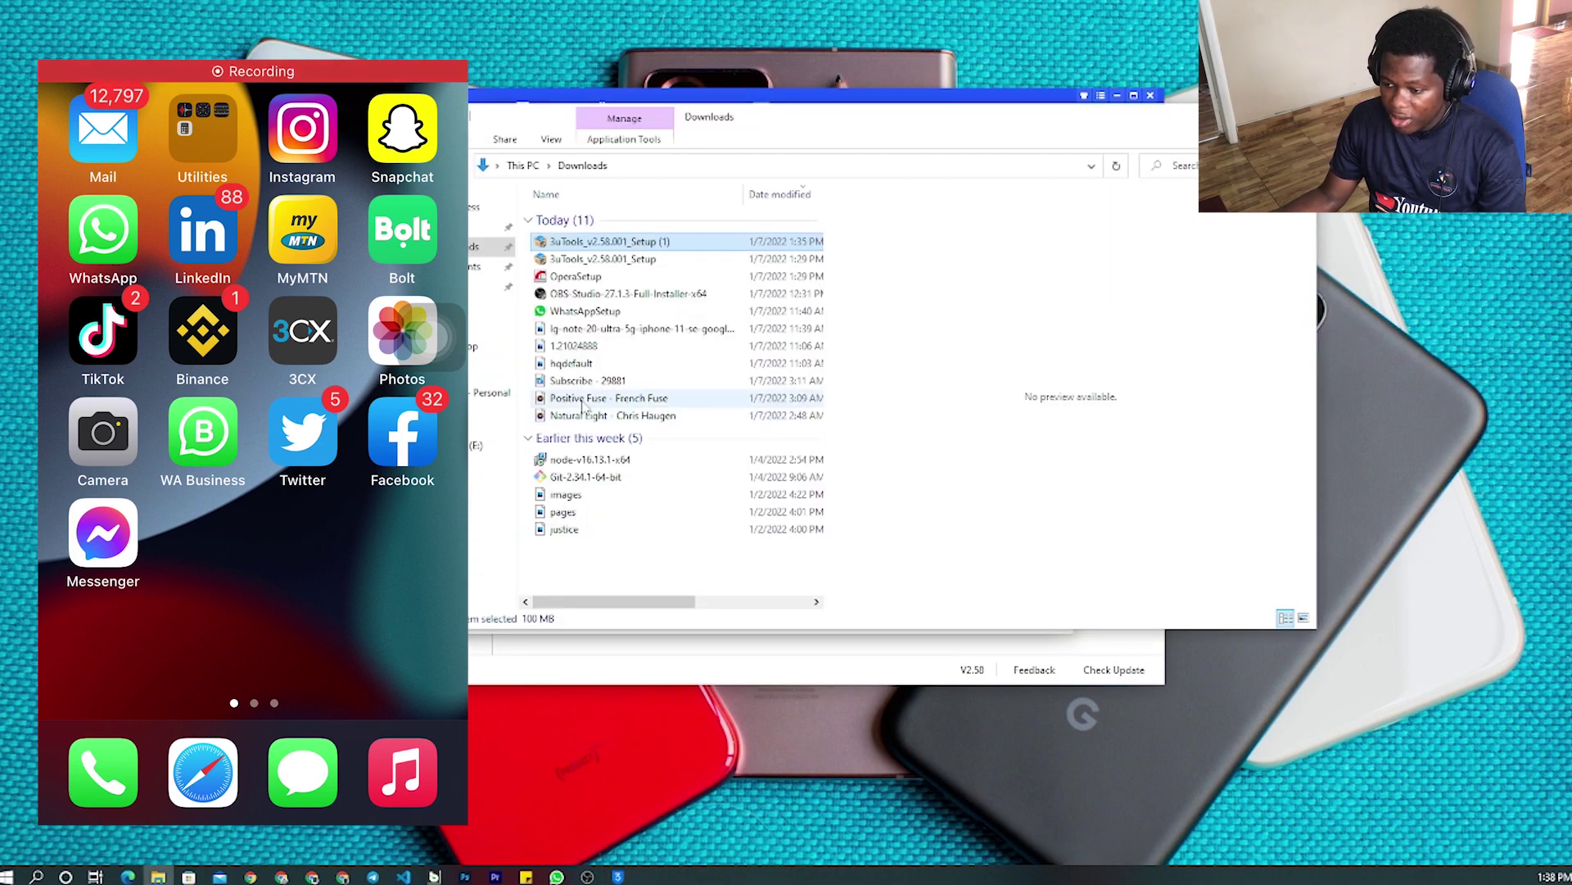
click(583, 401)
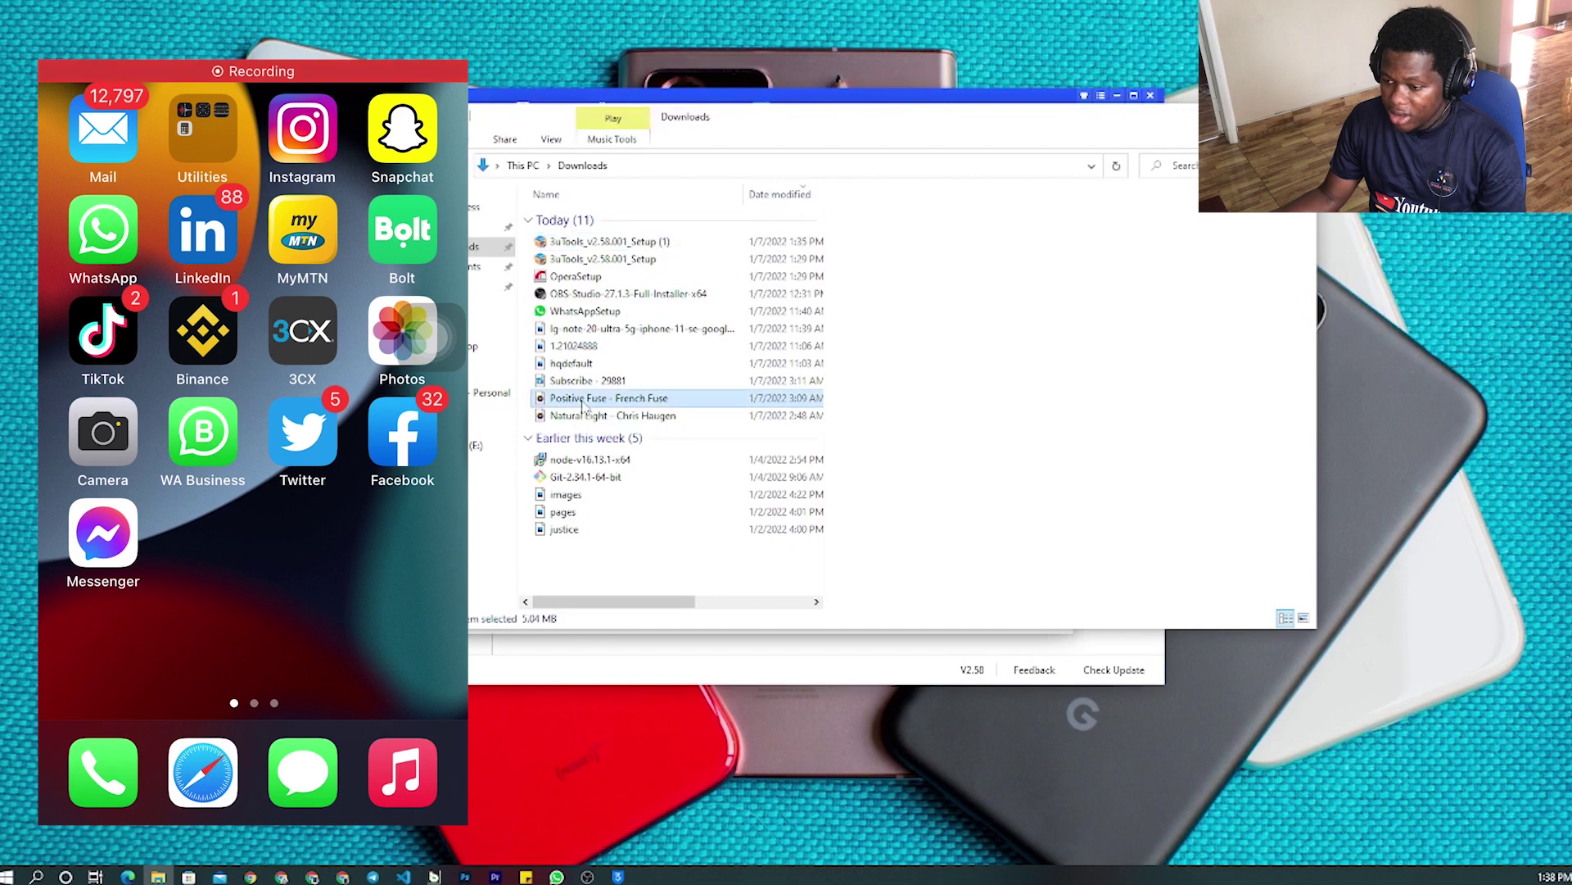
key(super+Right)
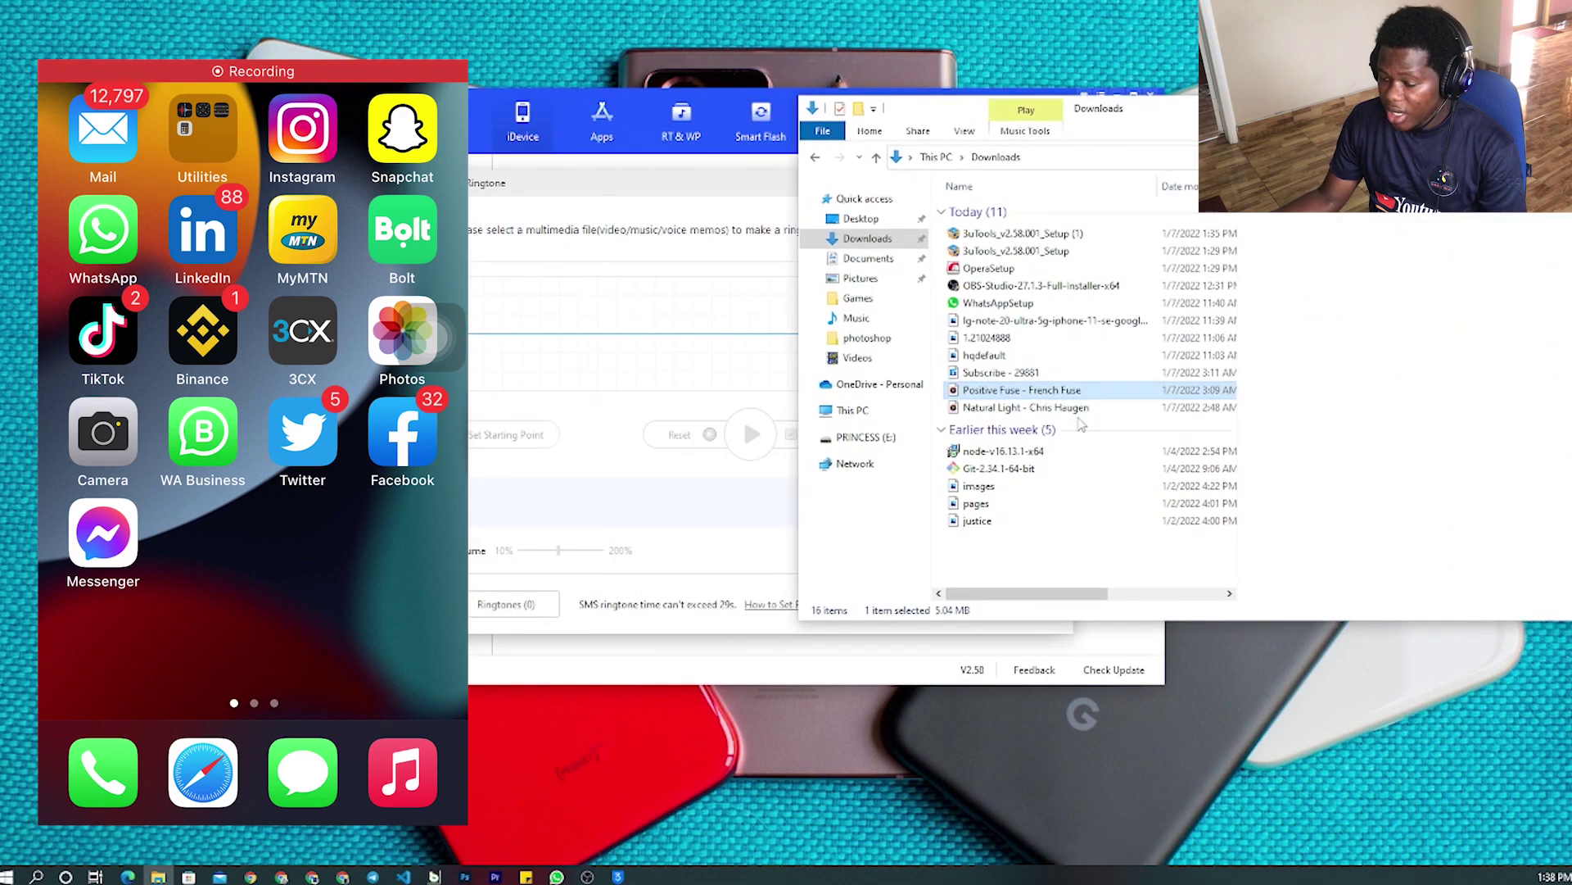
drag(1050, 399, 679, 391)
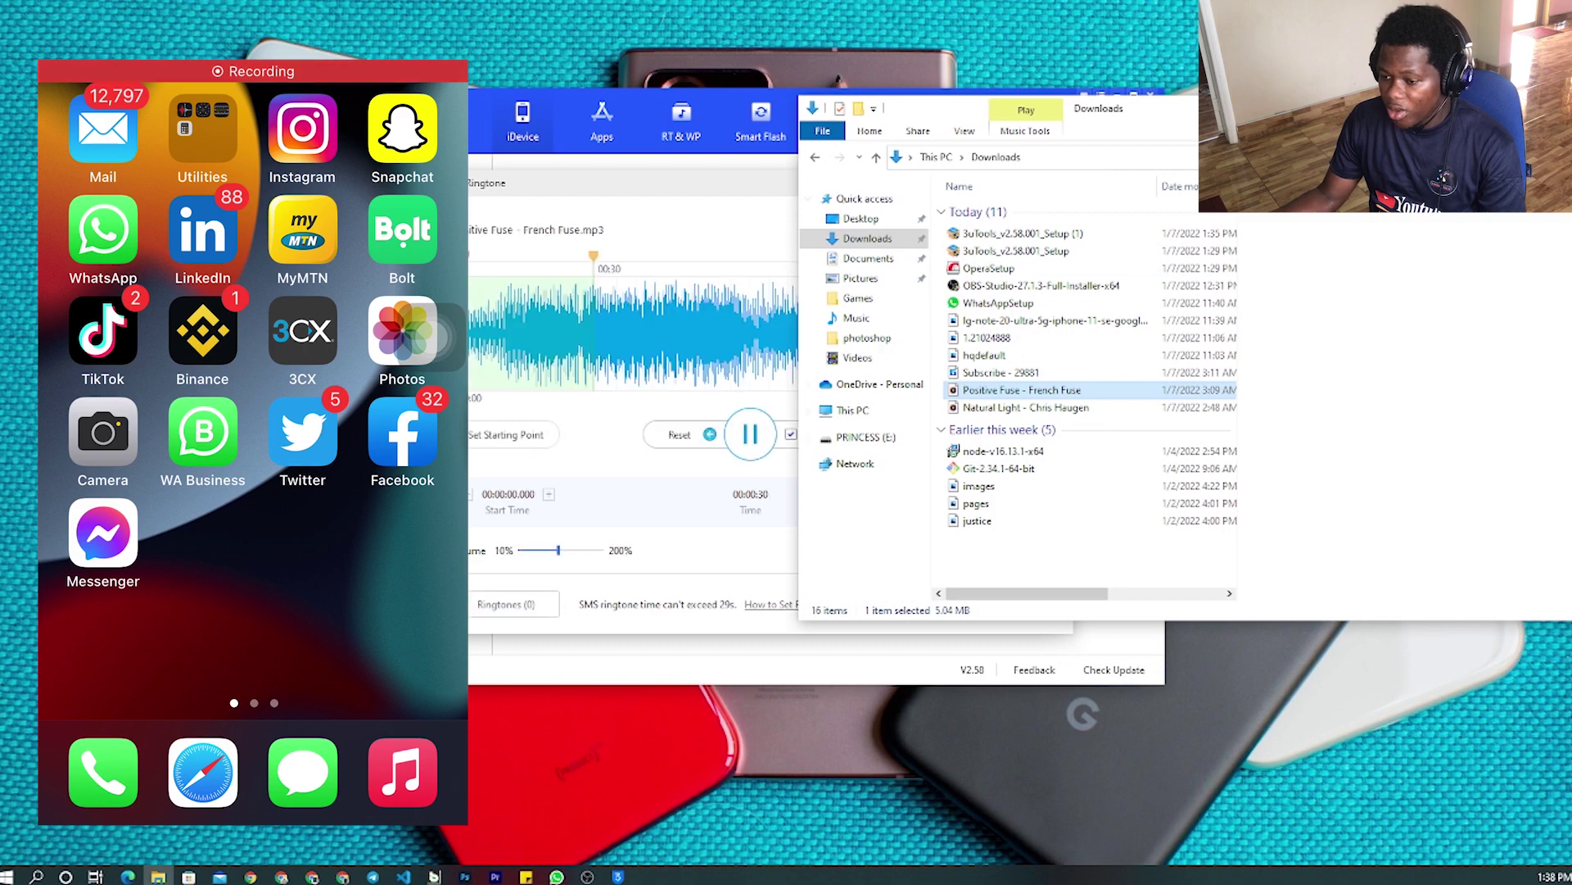
Minimise the Downloads window and pause the song's playback.
key(super+Left)
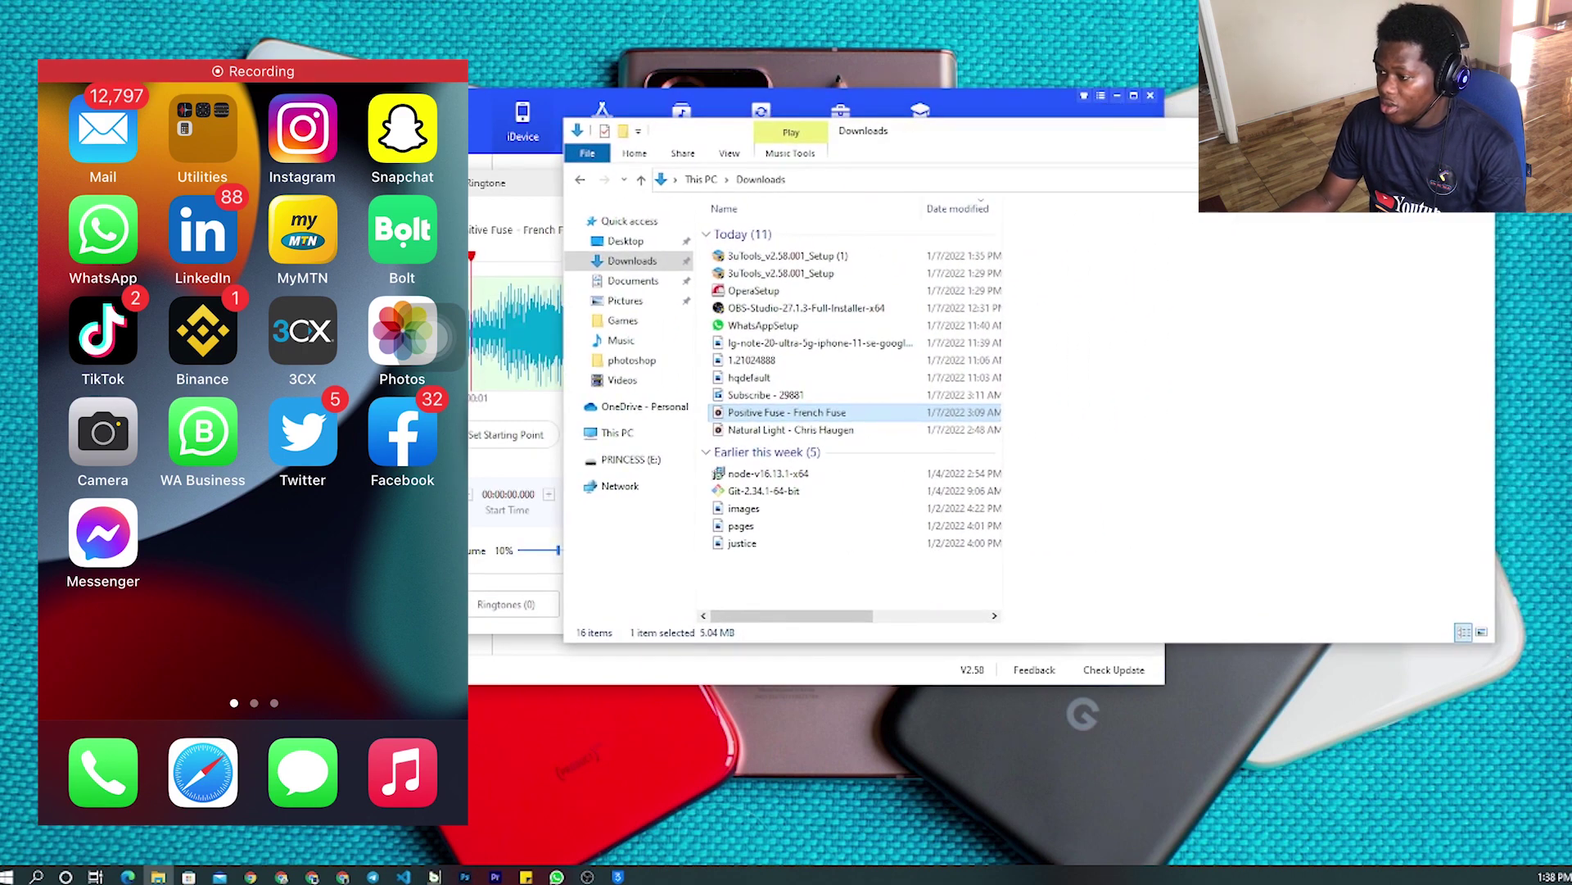
key(super+Down)
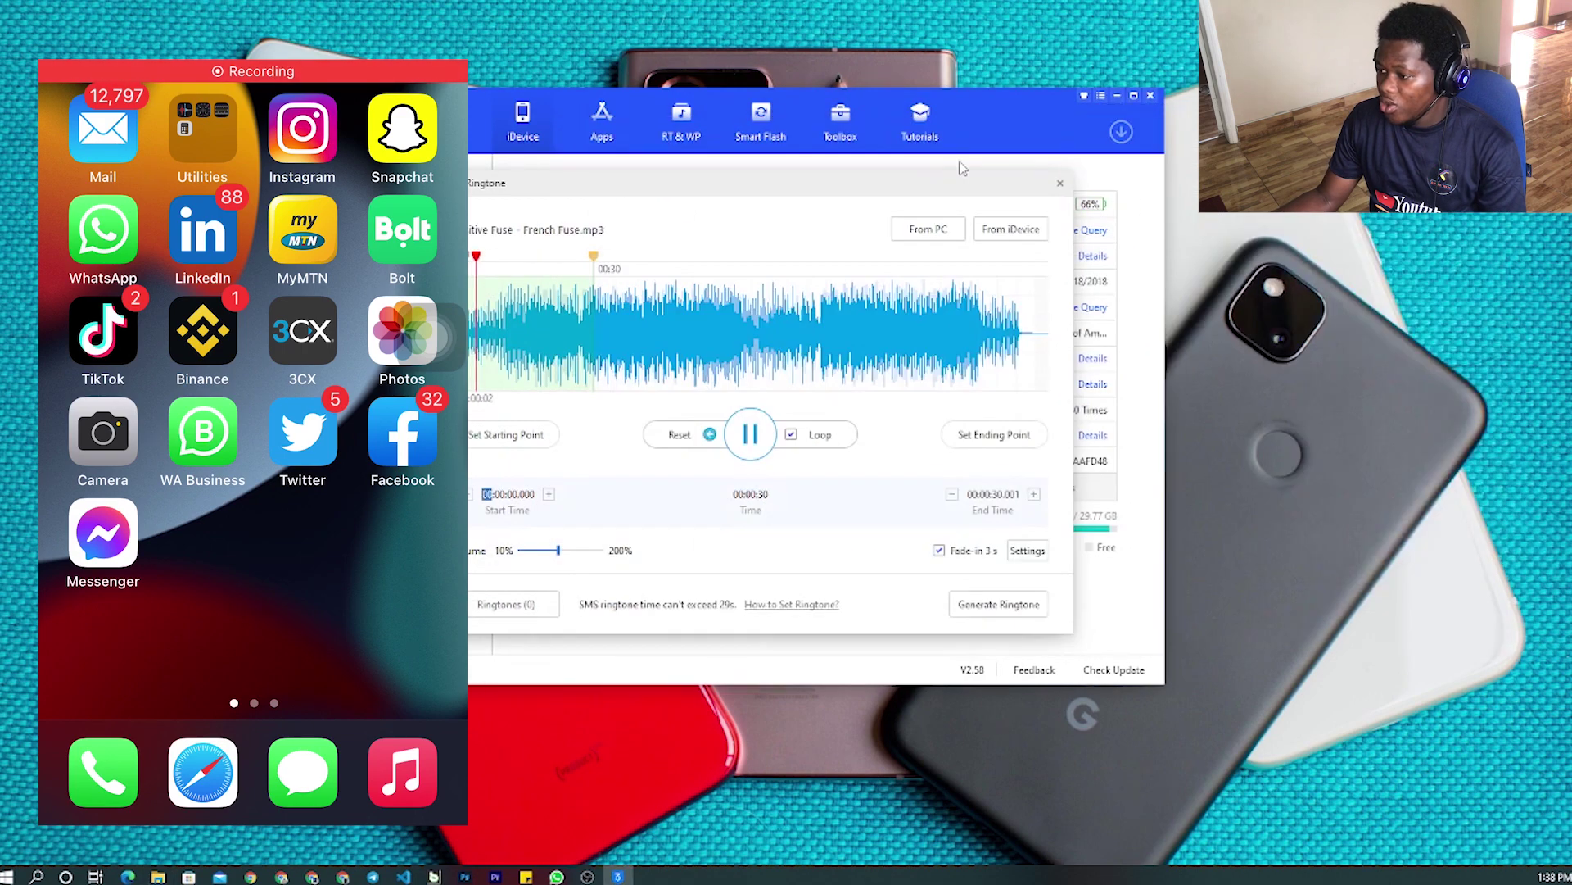
click(750, 434)
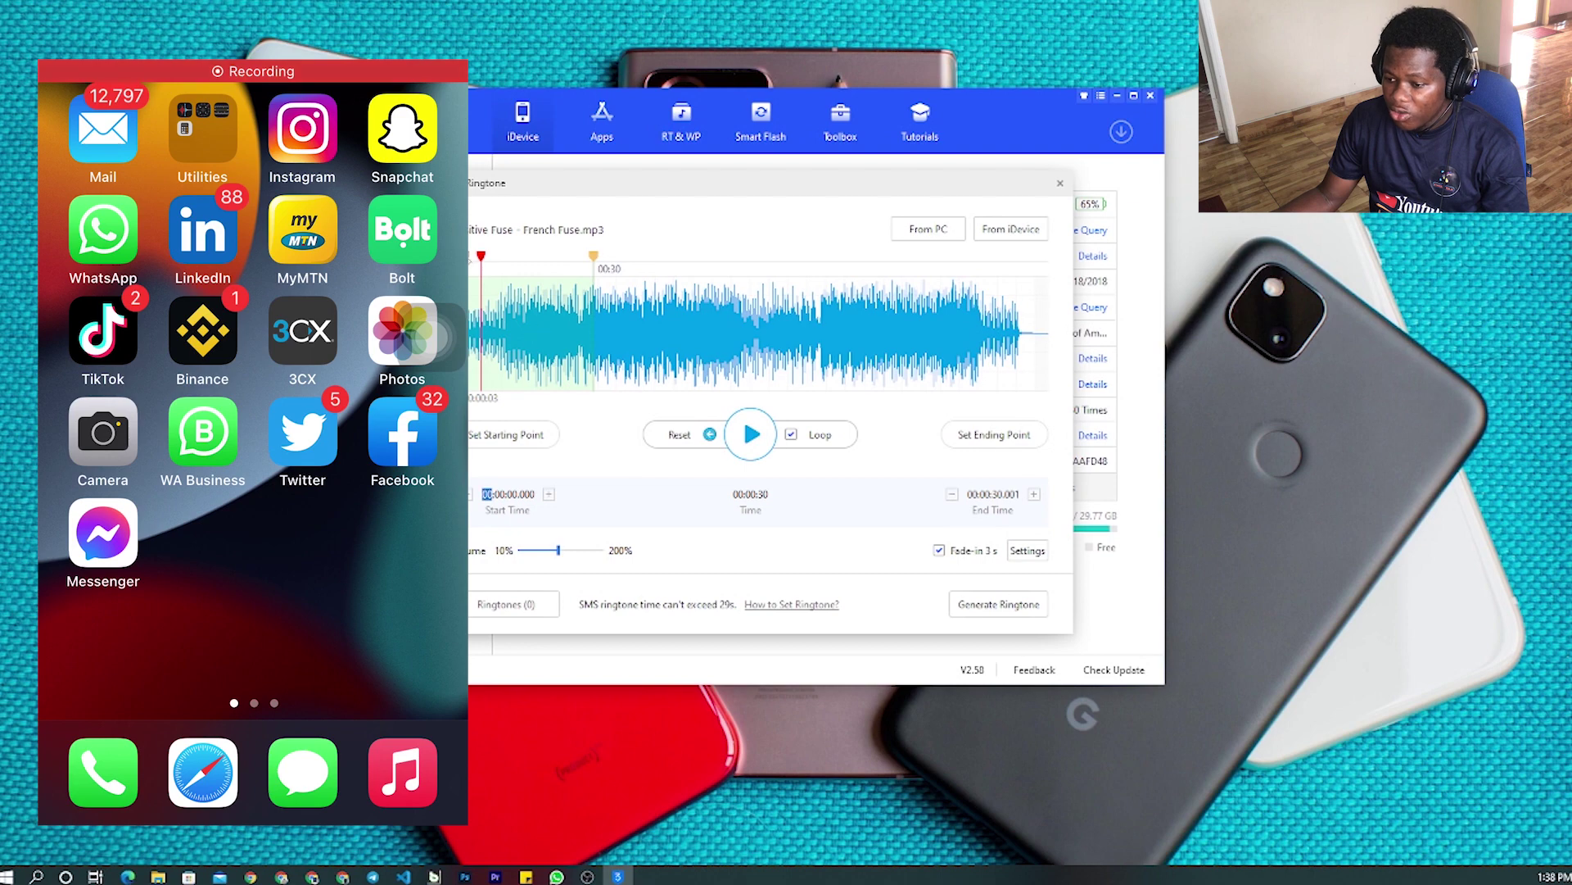
Move the clip marker to about 00:56 and generate the Positive Fuse - French Fuse ringtone.
drag(474, 256, 694, 255)
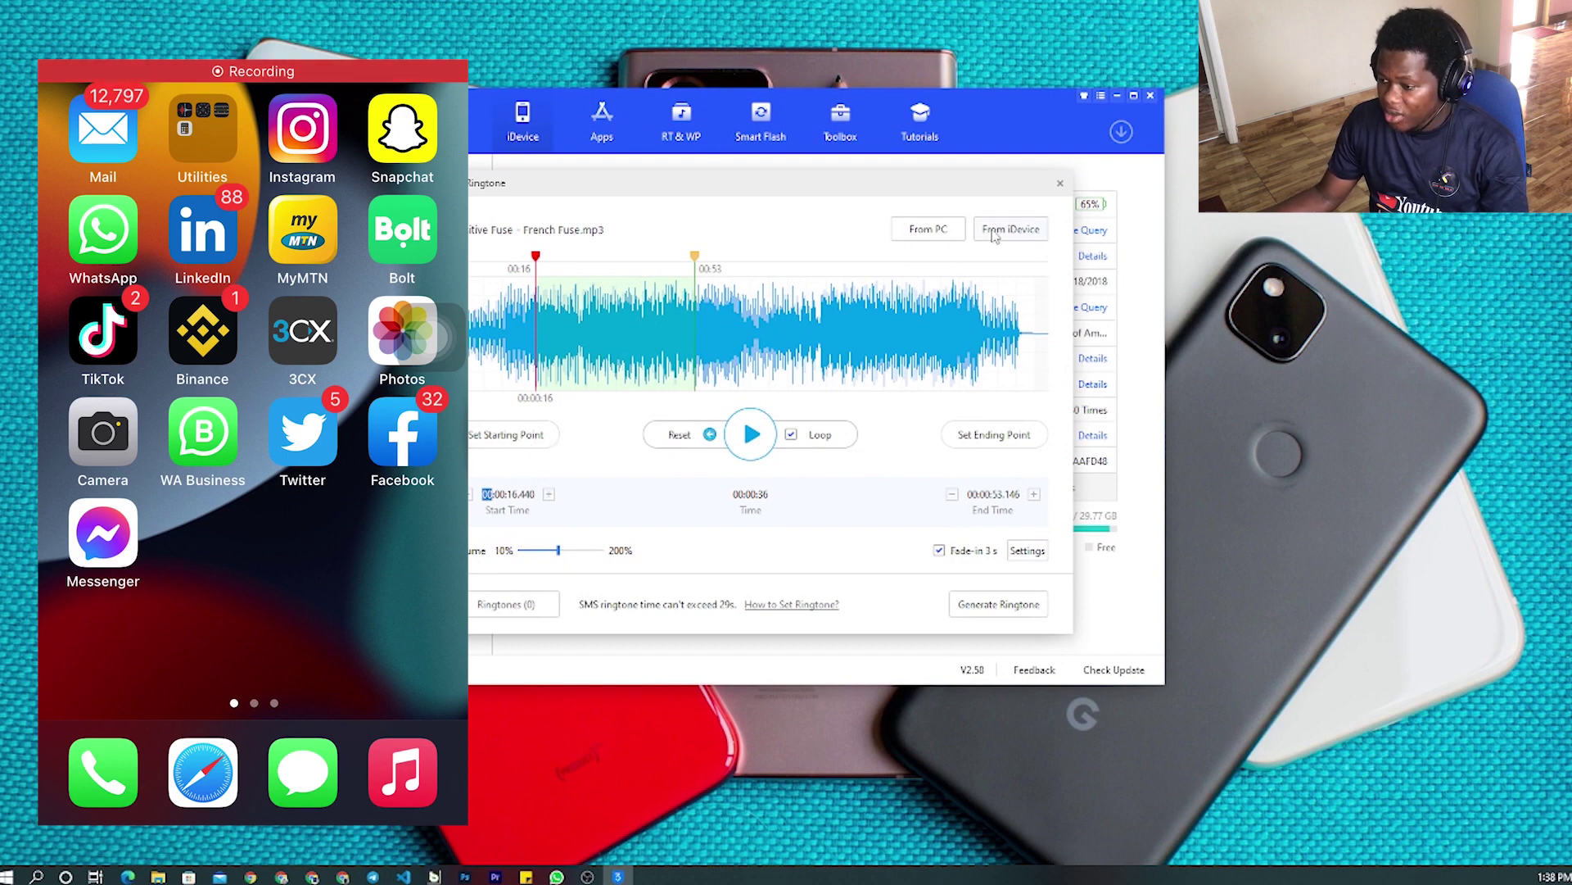
click(977, 607)
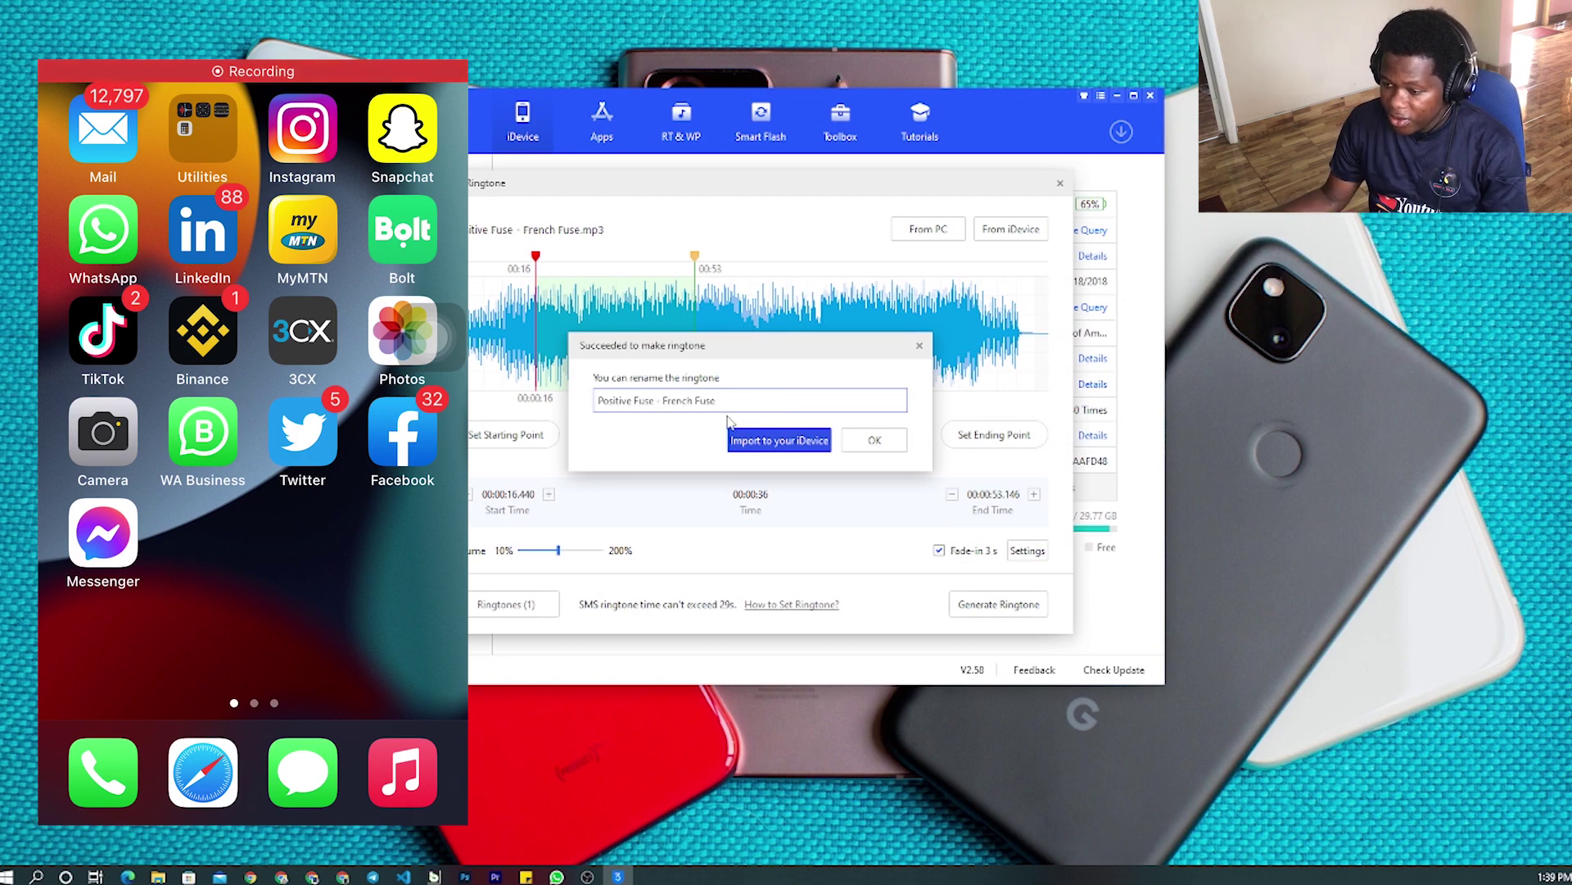
Import the new ringtone to the iPhone and dismiss the success message.
click(757, 446)
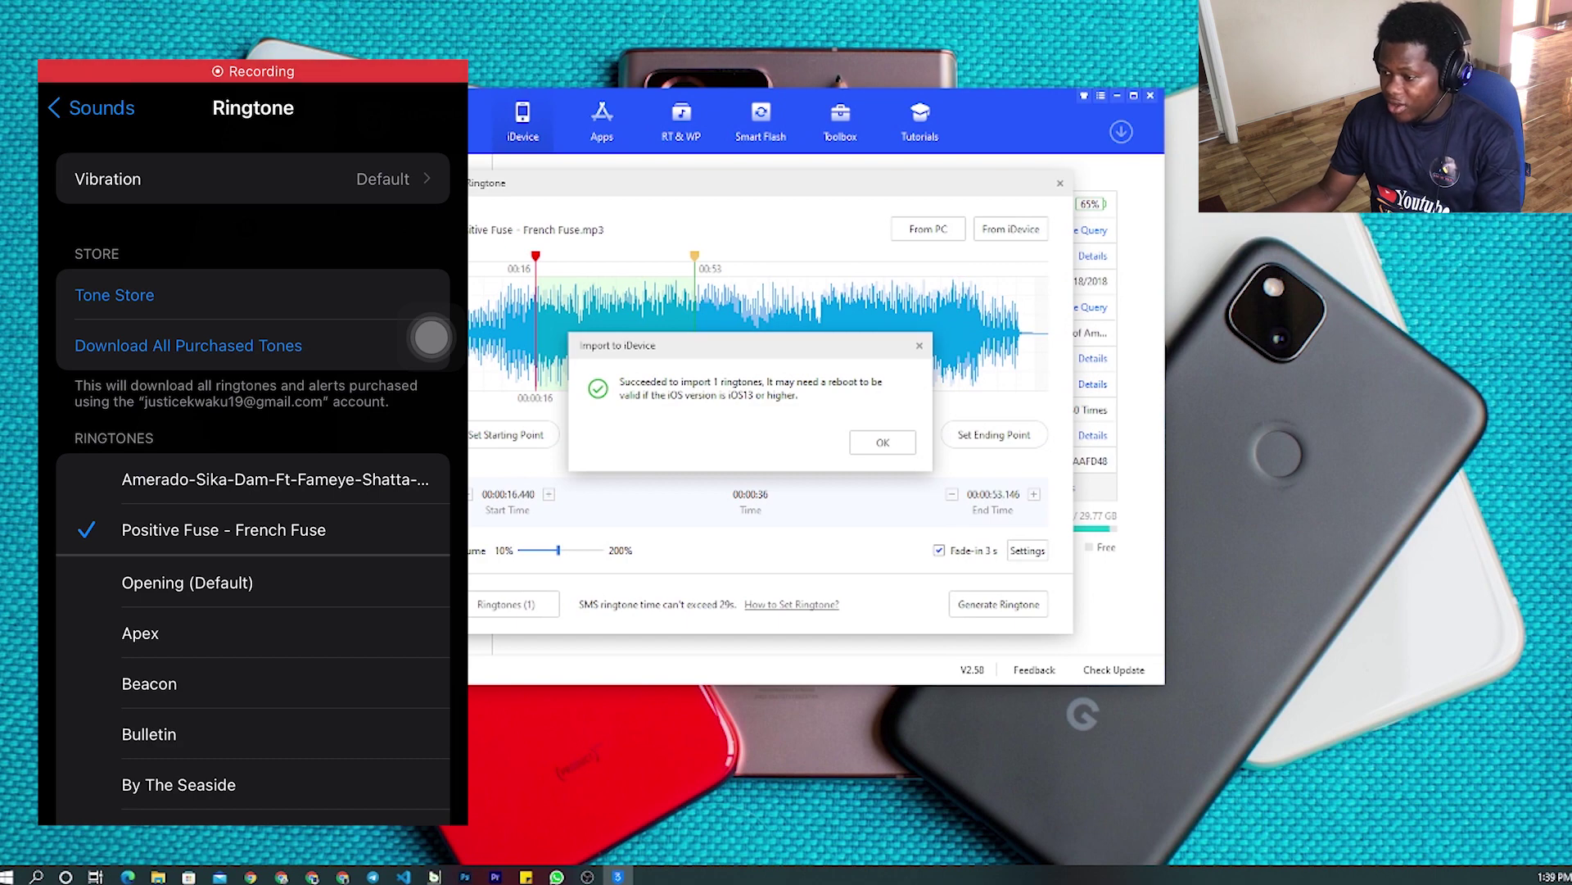
click(880, 444)
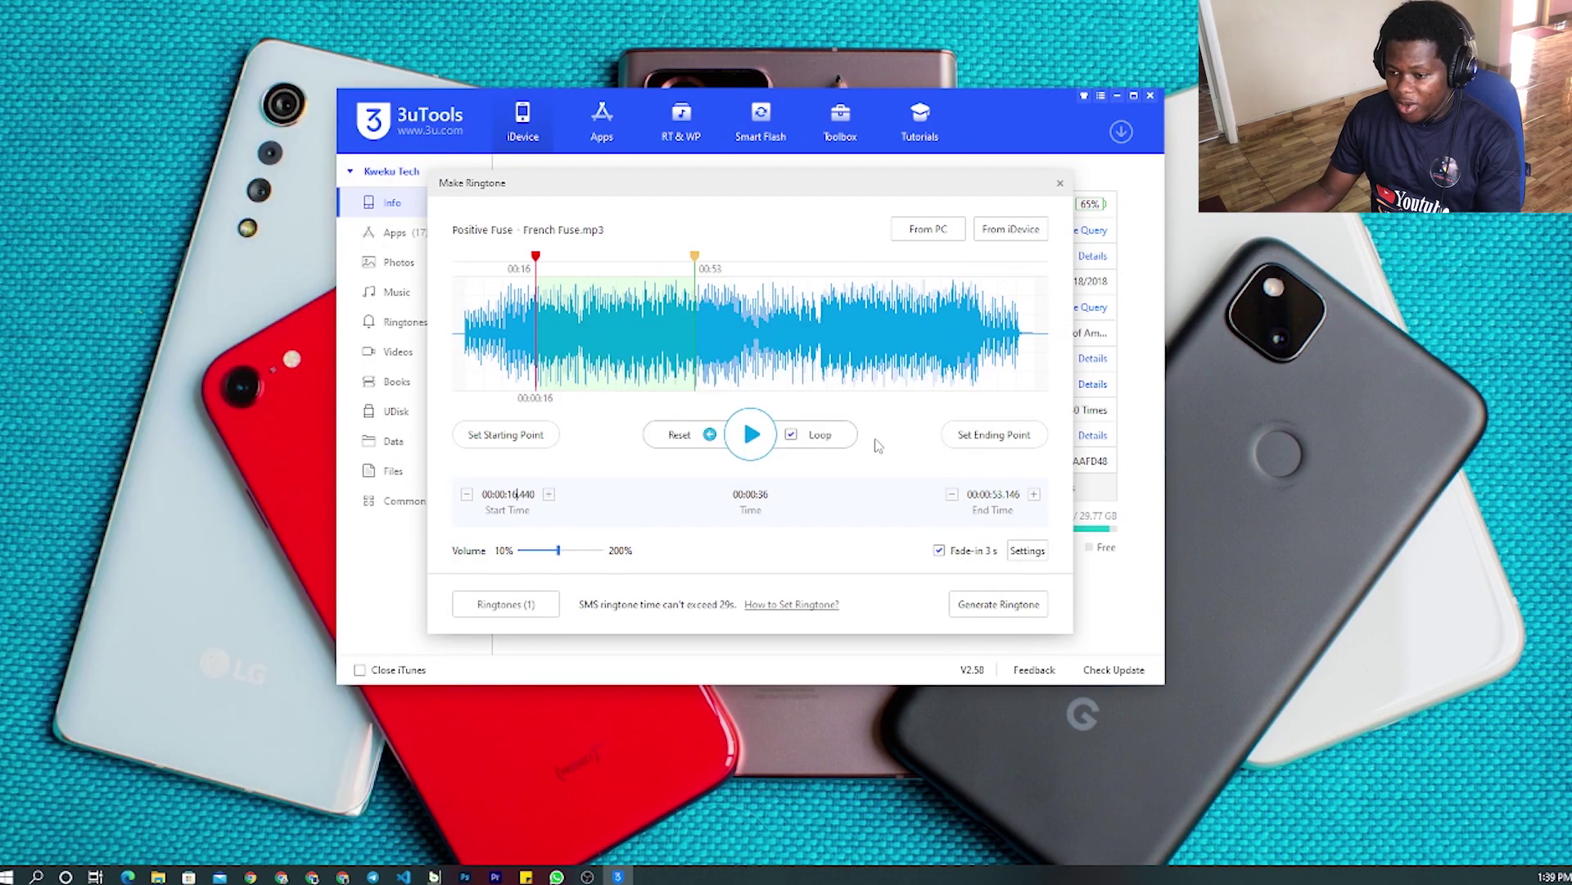
Close the ringtone maker, select an album near the end of Photos, and start Export.
click(1060, 183)
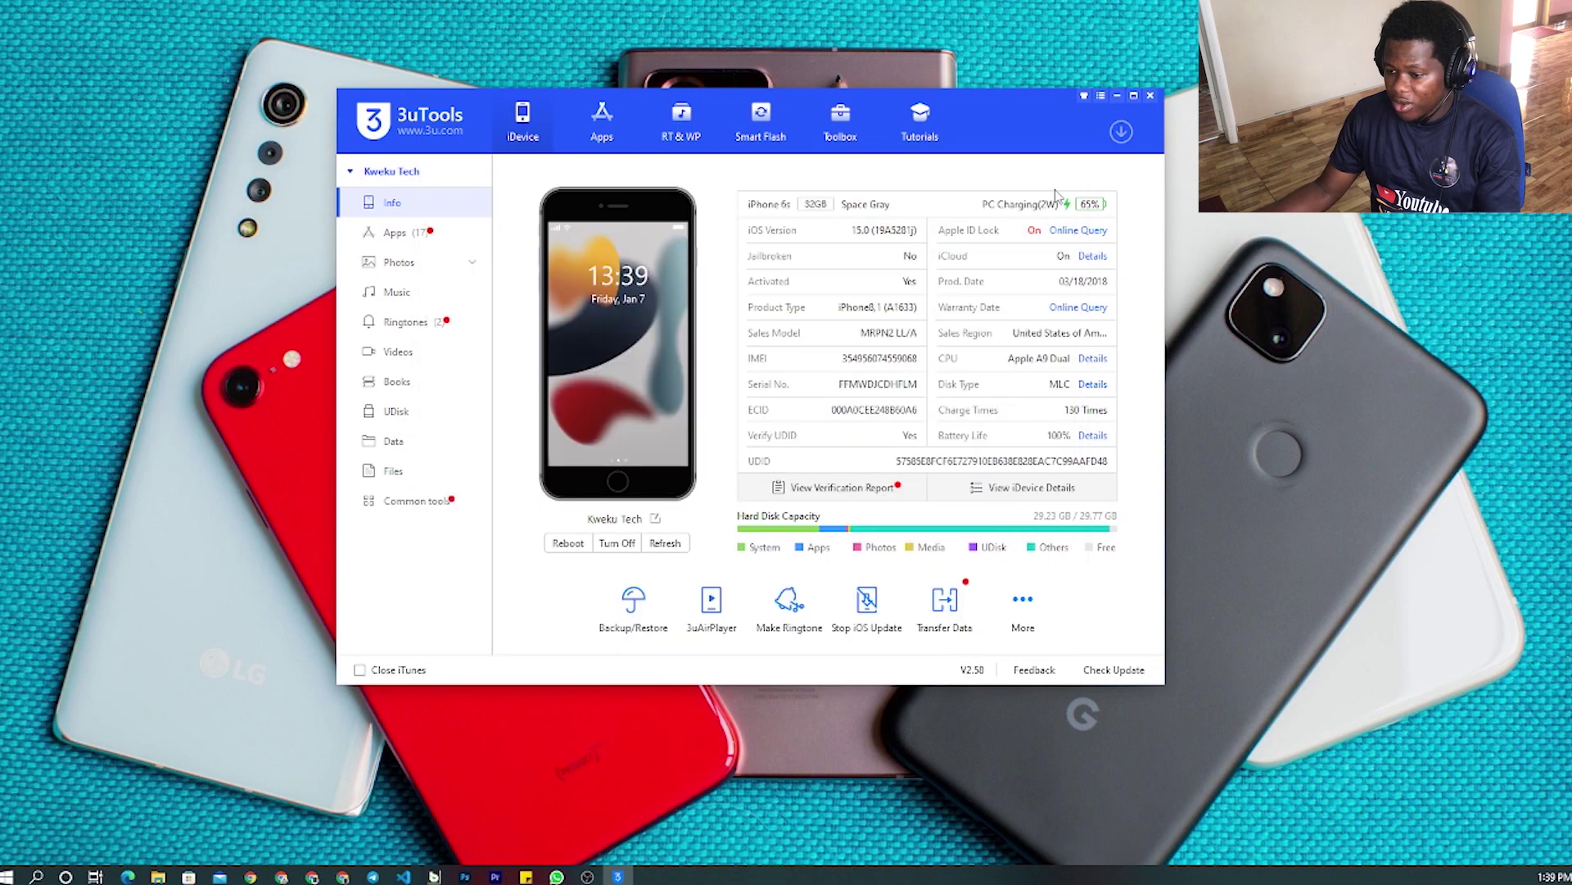
click(418, 276)
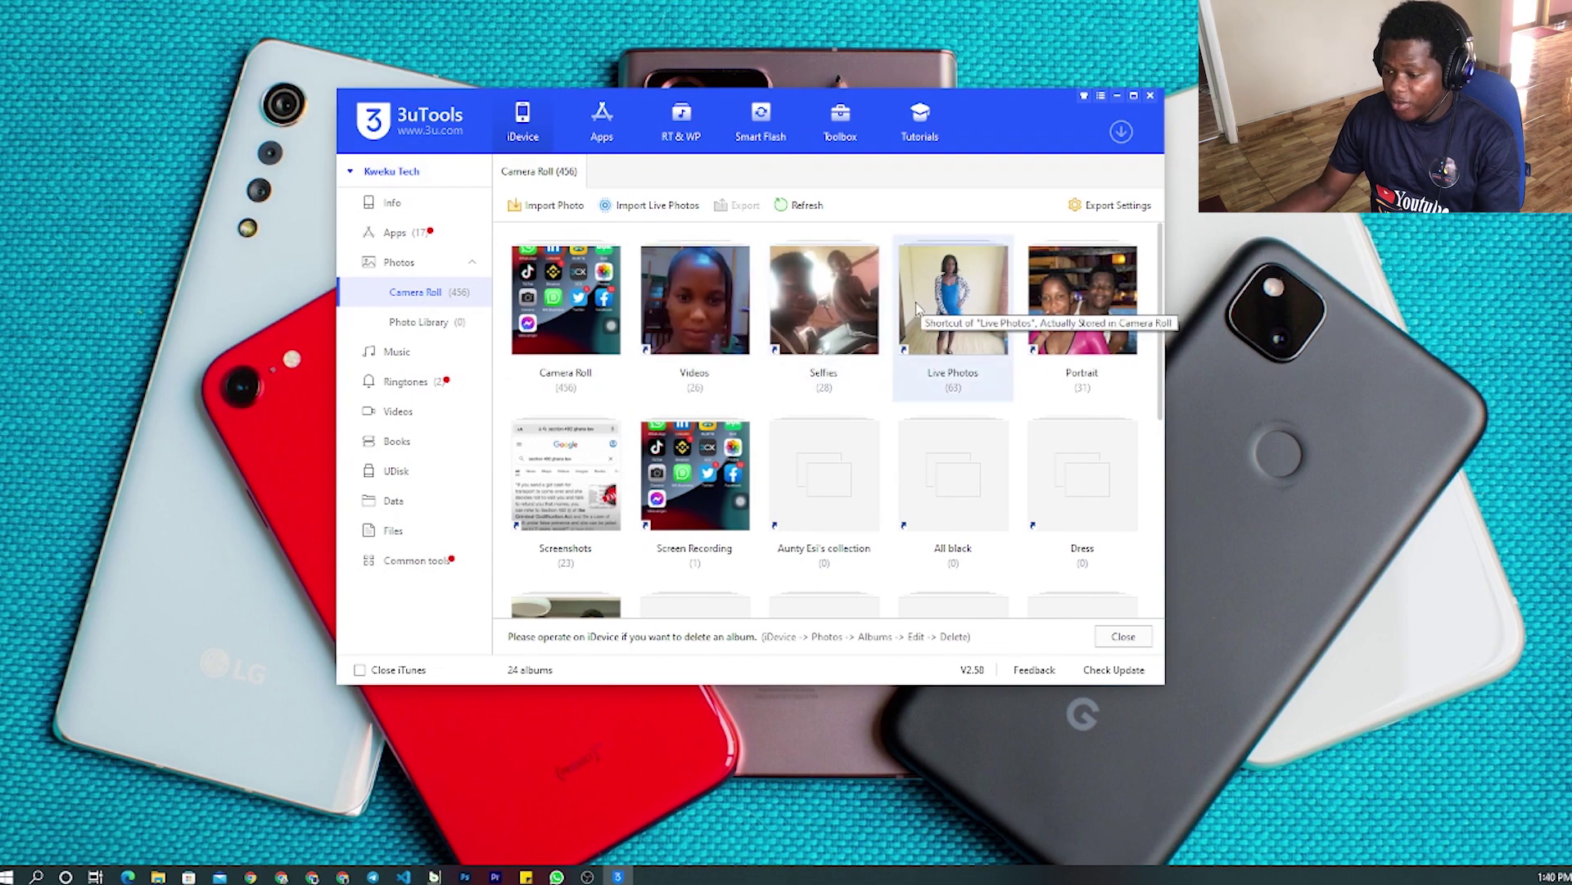
scroll(900, 319, down, 5)
click(874, 483)
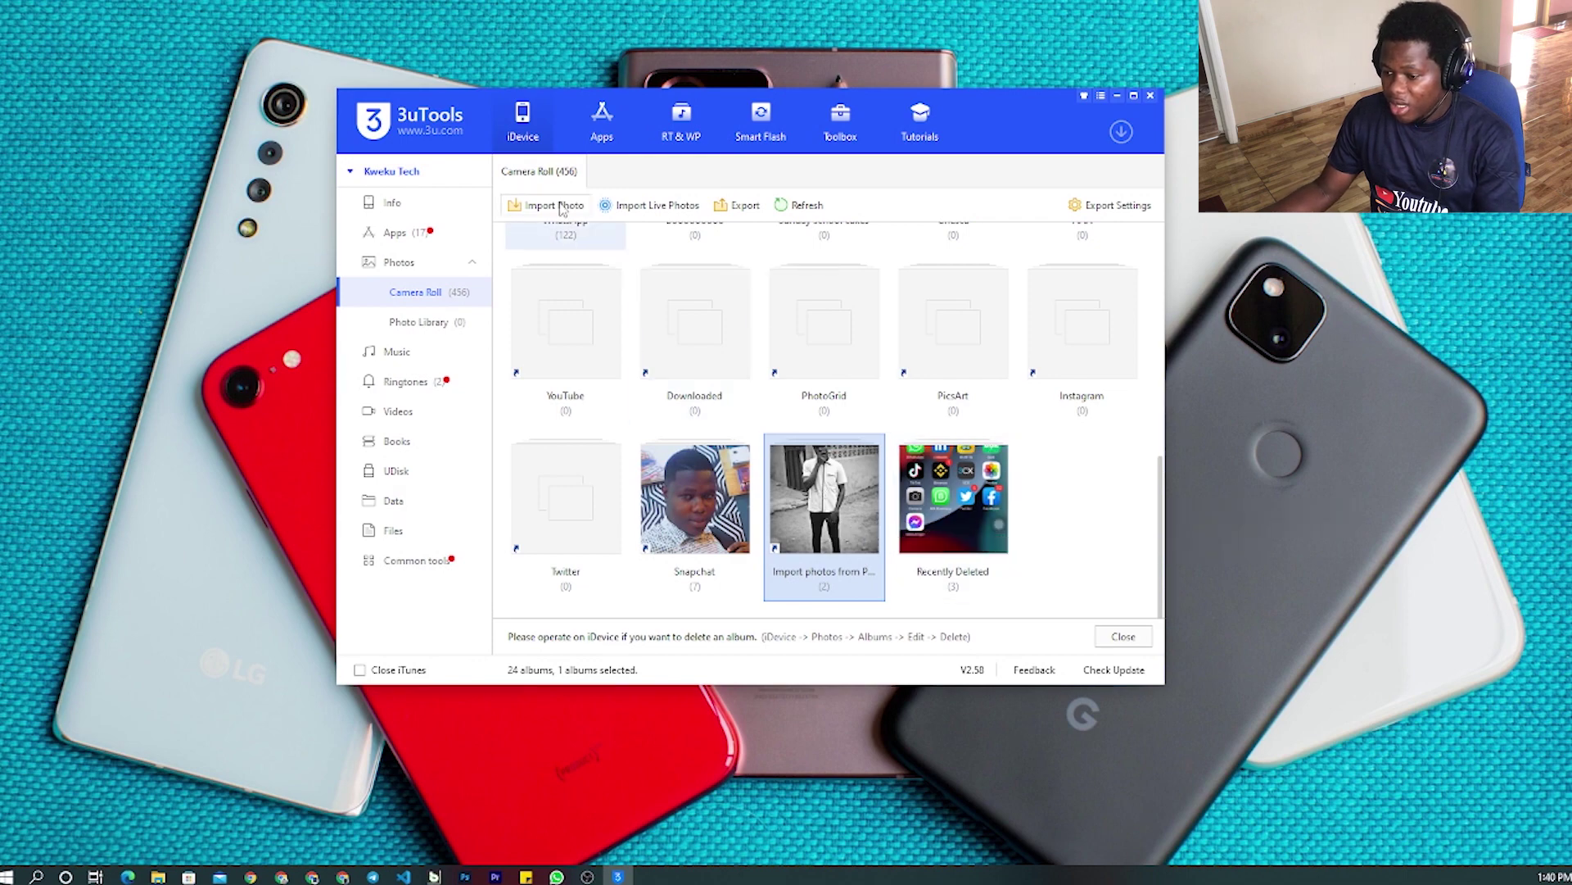
click(742, 206)
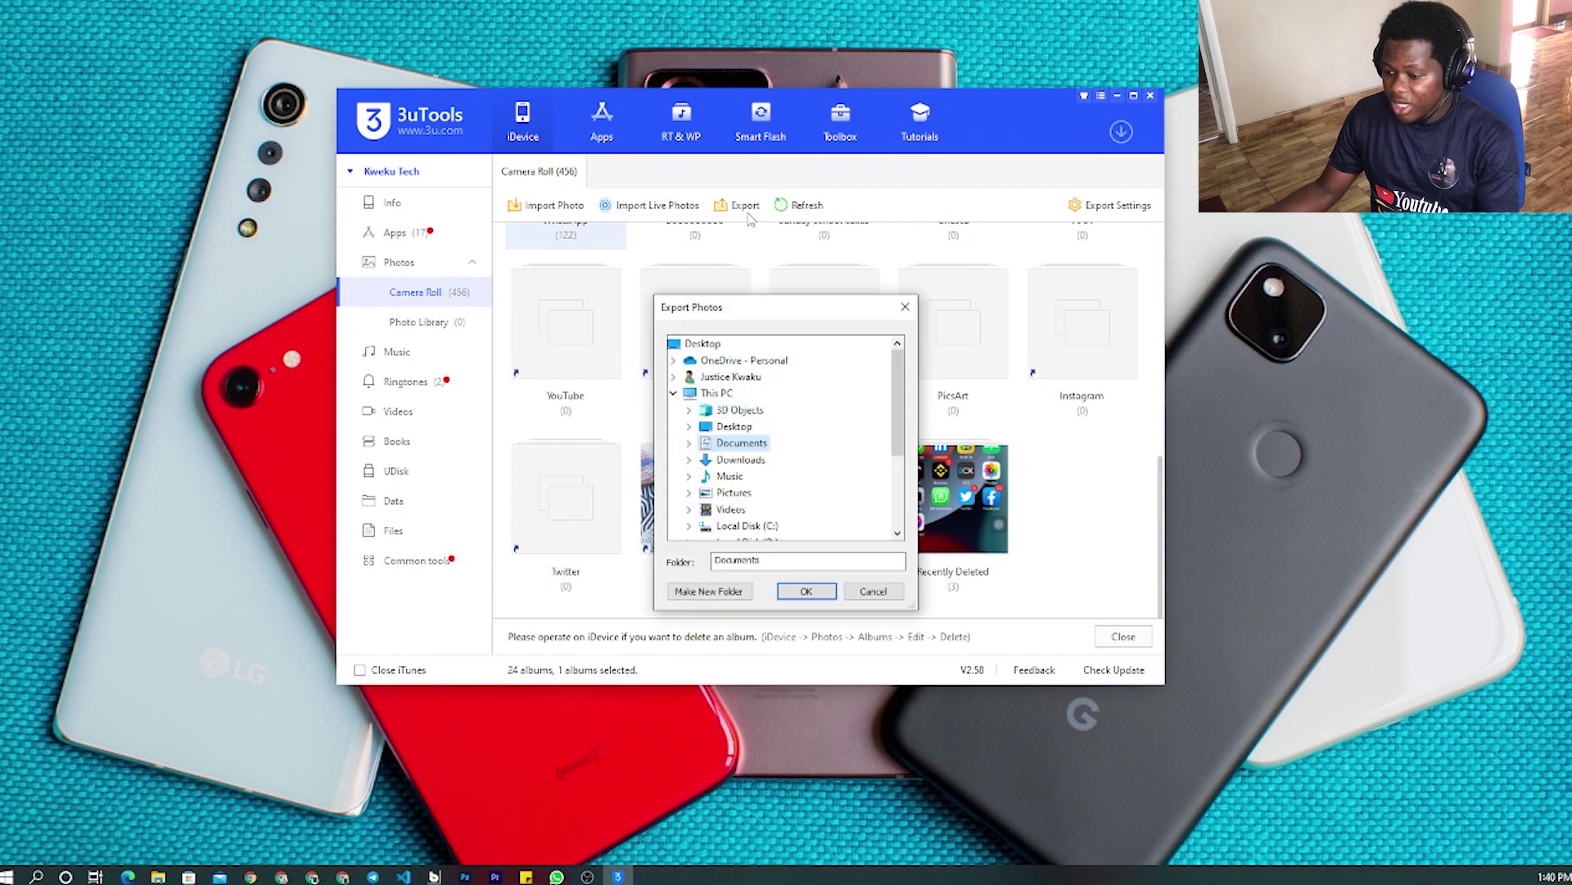